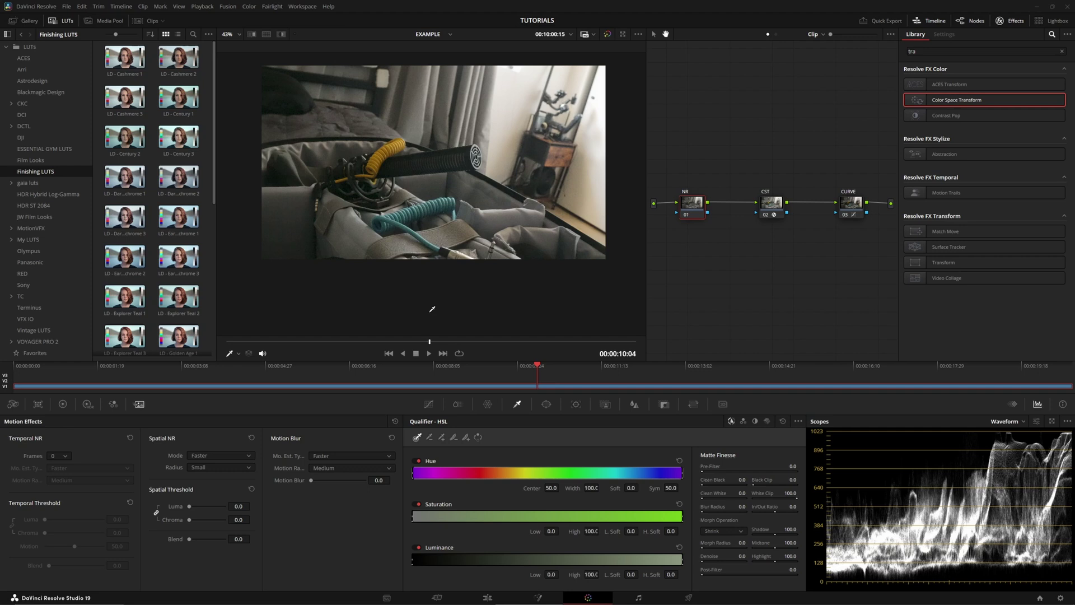
- Remove the CURVE node from the chain and move the CST node further right
middle_click(431, 308)
scroll(398, 221, up, 1)
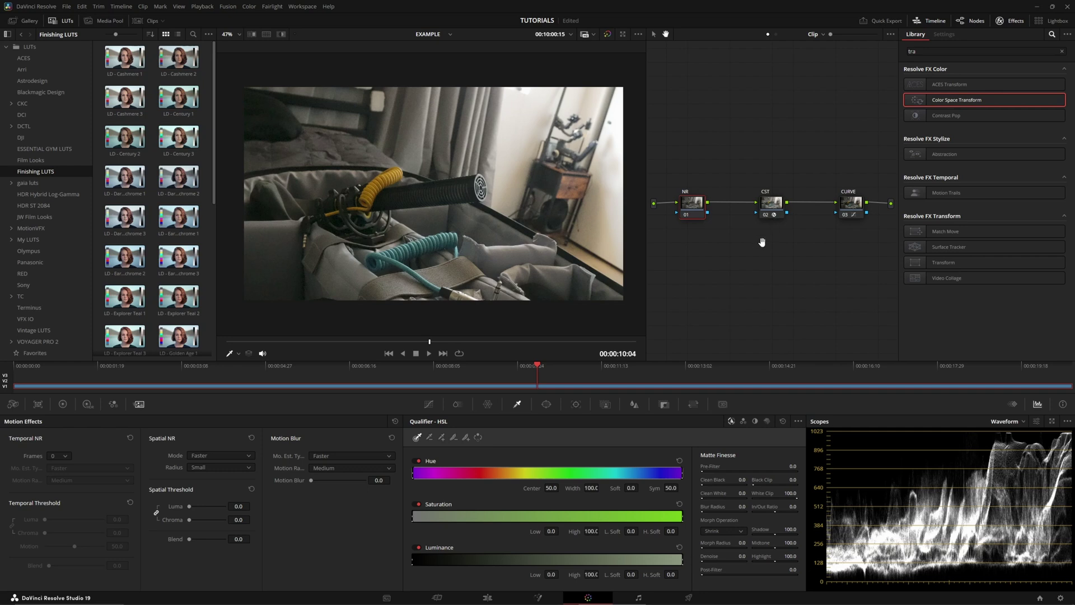
key(ctrl+z)
click(763, 221)
mouse_move(763, 221)
mouse_down()
mouse_move(833, 215)
mouse_move(770, 205)
mouse_up()
- Insert a new node labelled ADJ between NR and CST
key(shift+s)
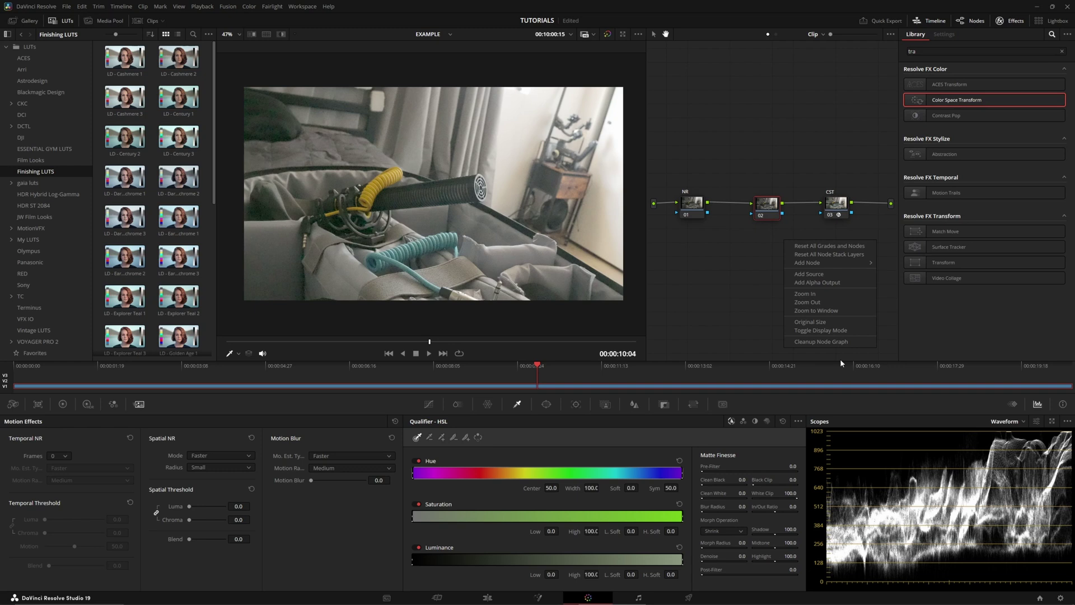
drag(836, 205, 851, 205)
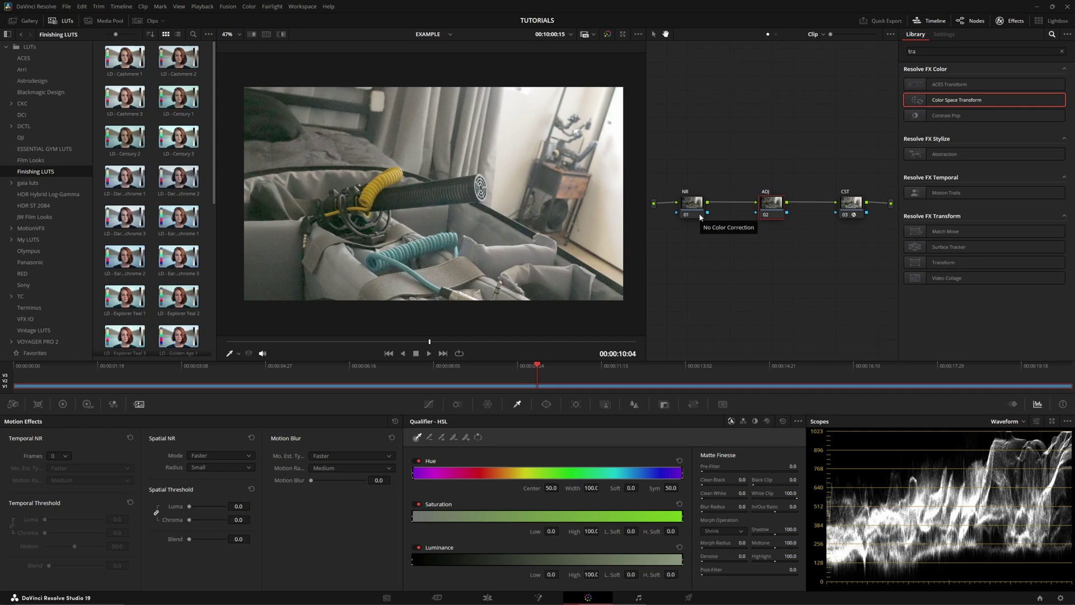
drag(700, 214, 687, 208)
click(850, 219)
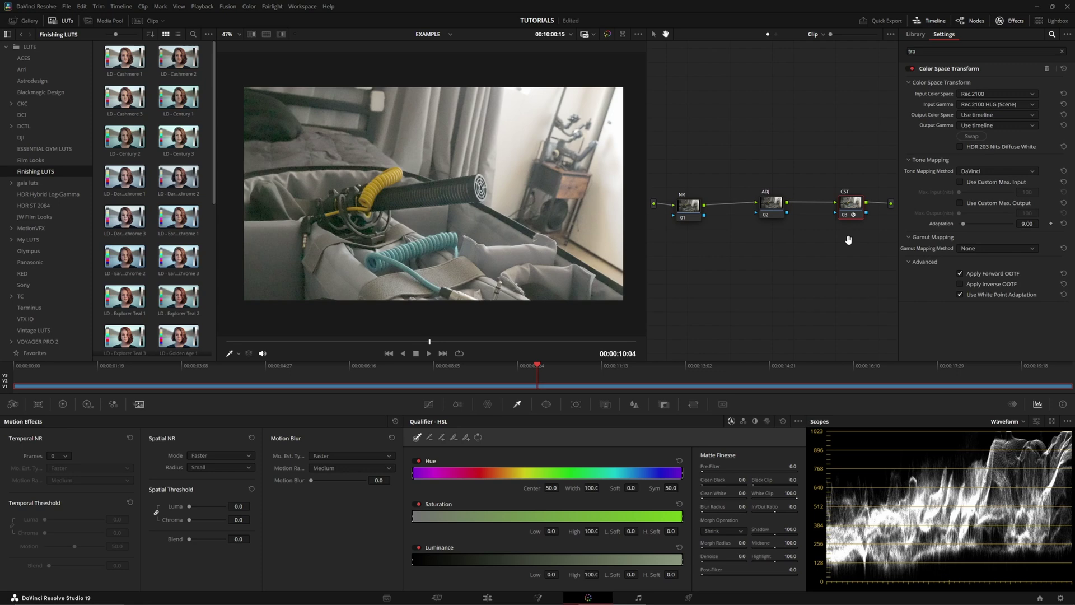
- On the ADJ node, pull the custom-curve shadows down and highlights up into an S-curve
click(429, 404)
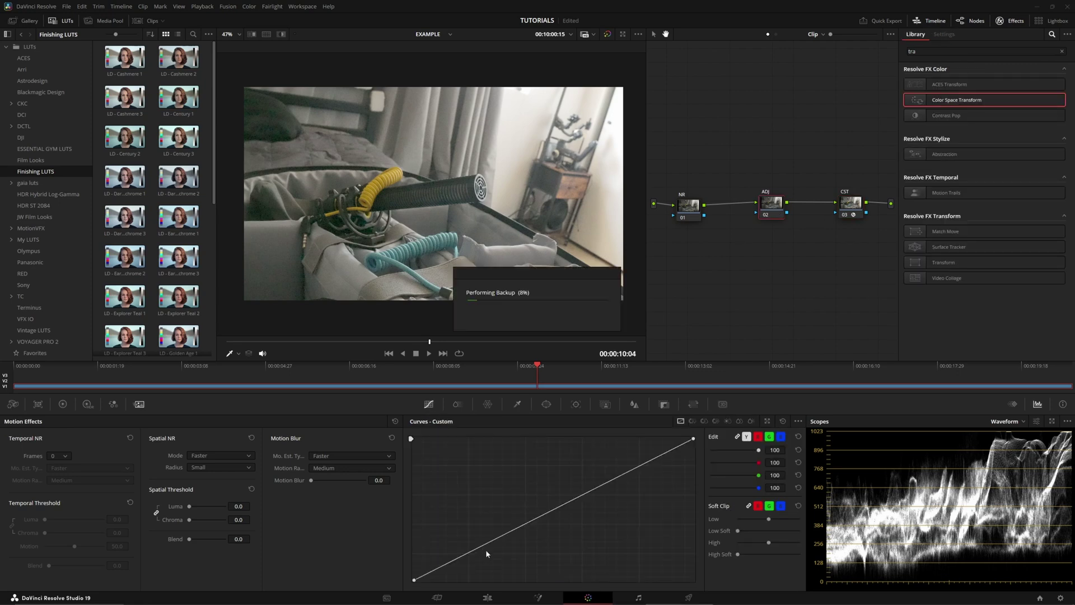
drag(484, 545, 490, 562)
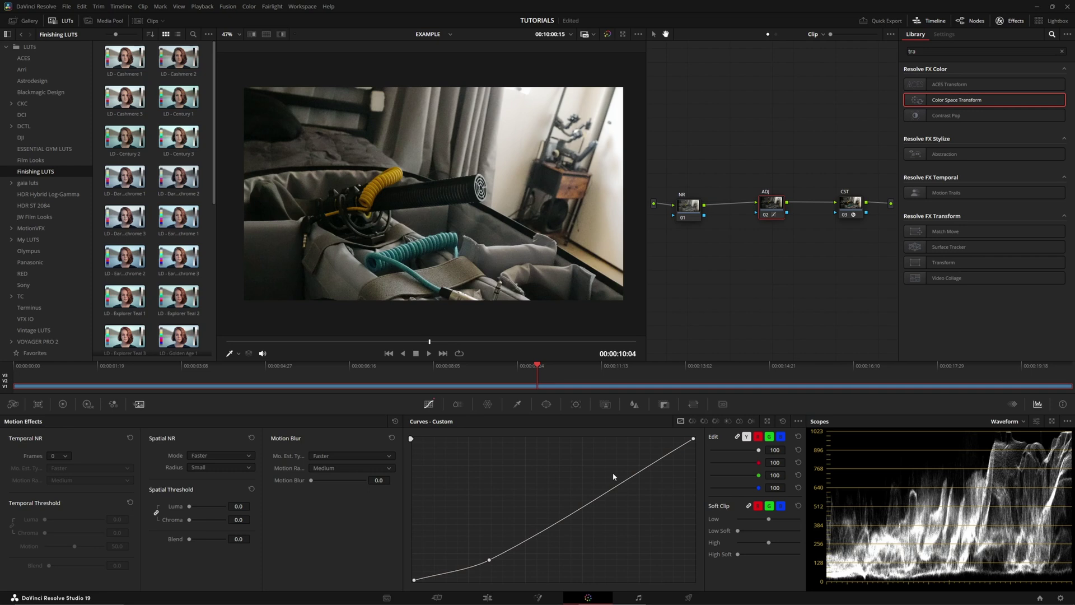
drag(621, 486, 617, 480)
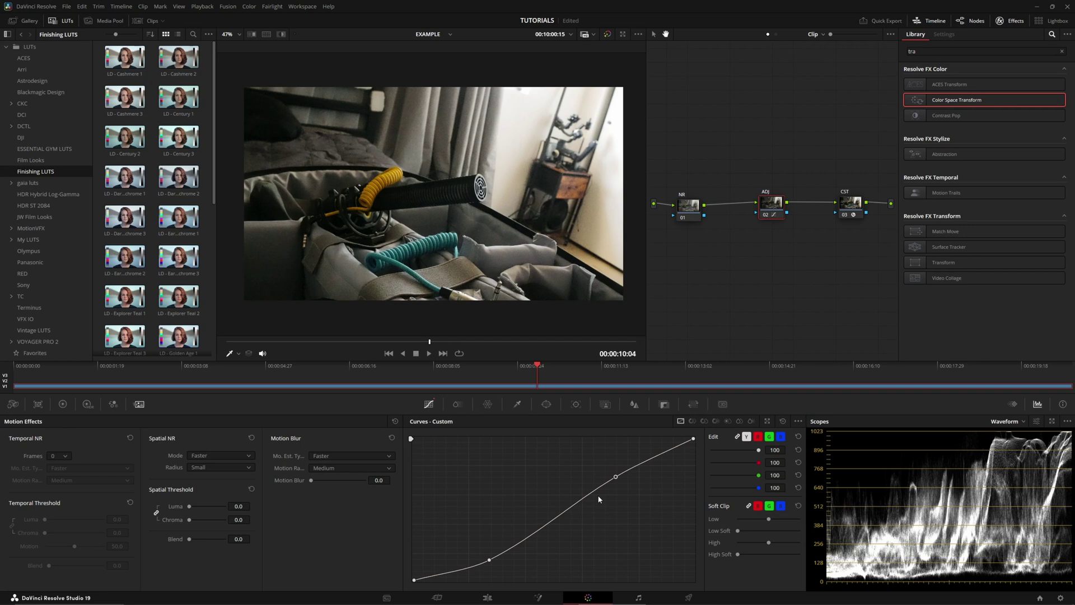
click(688, 205)
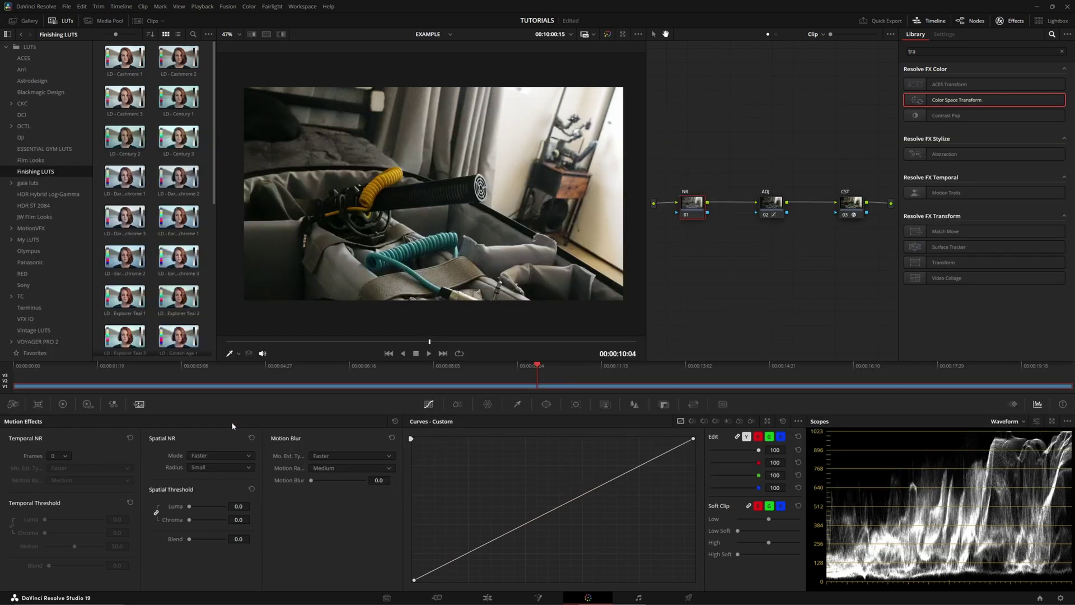
- Set the NR node's Spatial NR Mode to Better, leaving Radius on Small
click(226, 455)
key(Down)
click(196, 468)
click(196, 478)
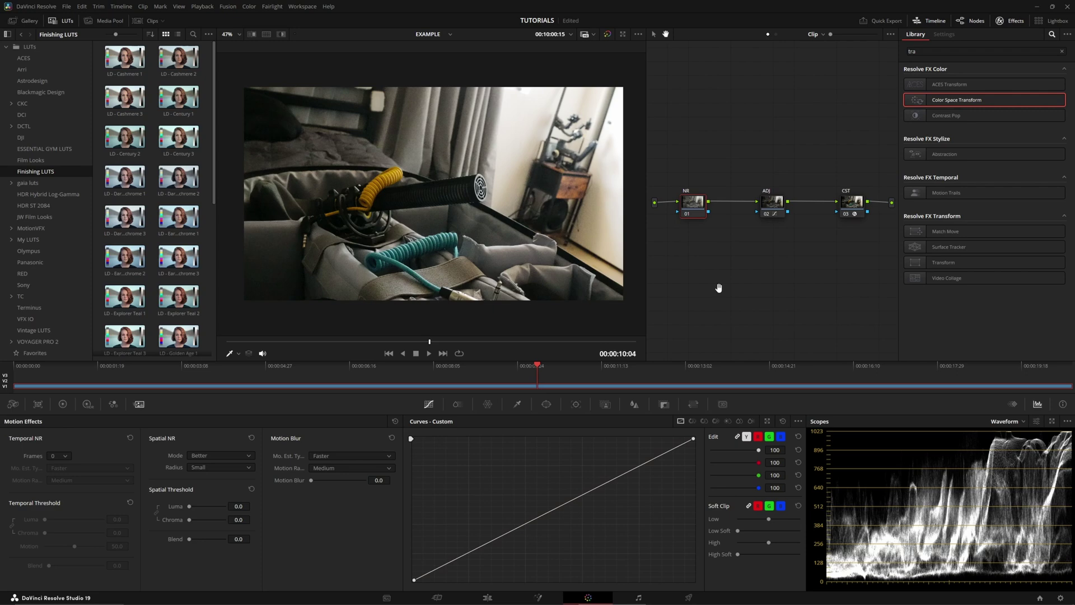
- Set the NR node's Spatial Threshold Luma to 50, with Chroma following at 50
scroll(506, 261, up, 8)
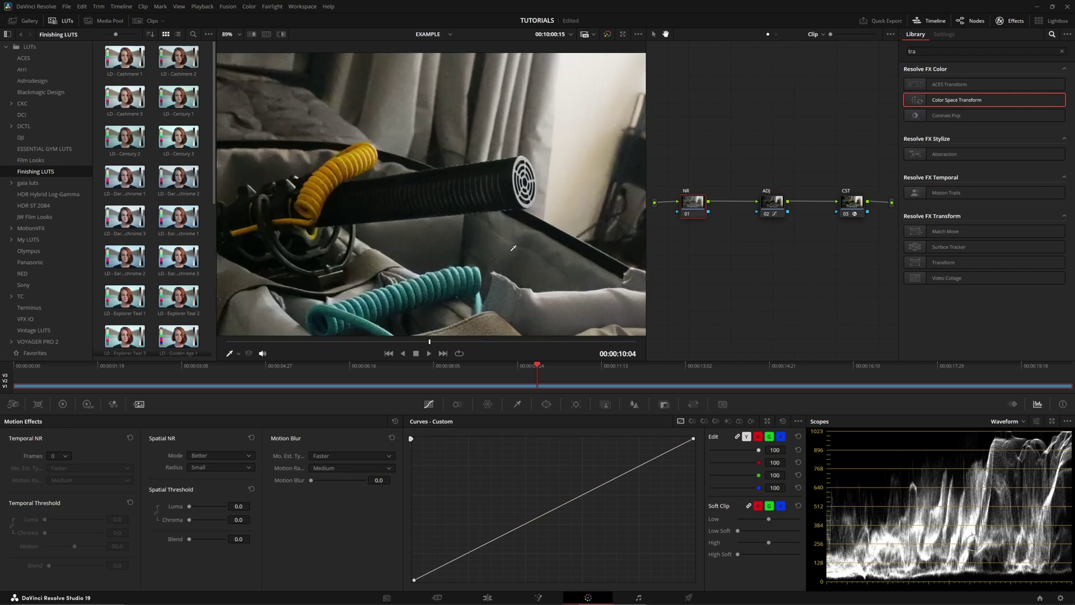
scroll(506, 261, up, 3)
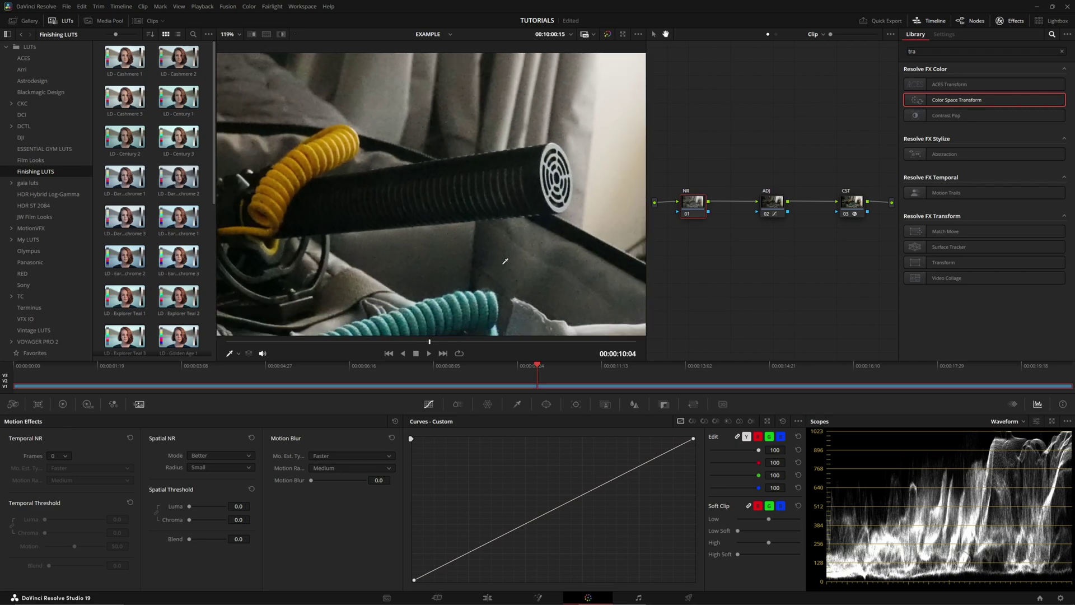
scroll(498, 273, up, 2)
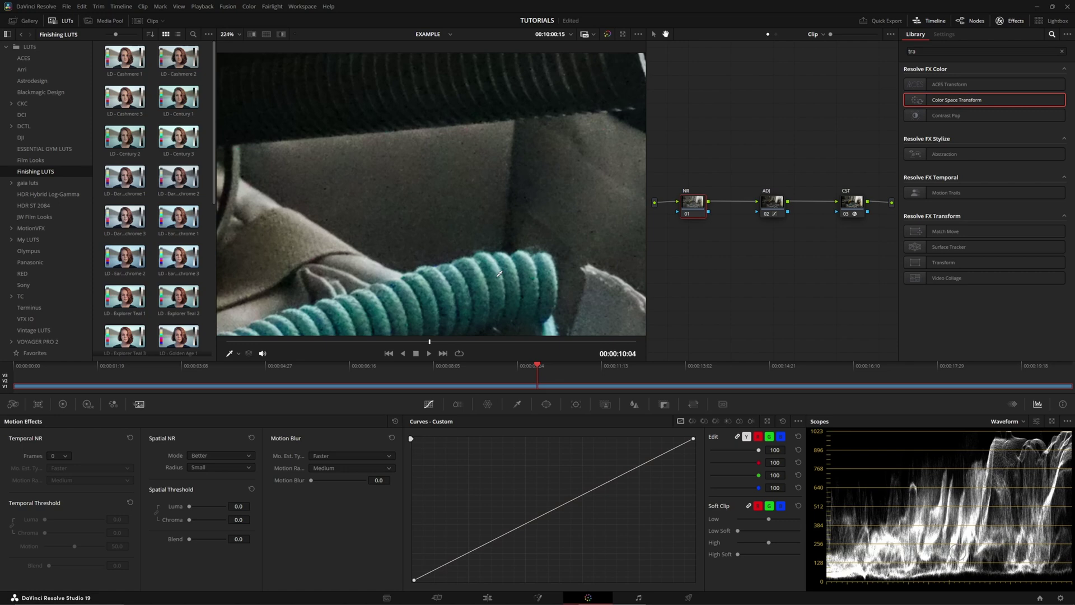
scroll(499, 273, up, 2)
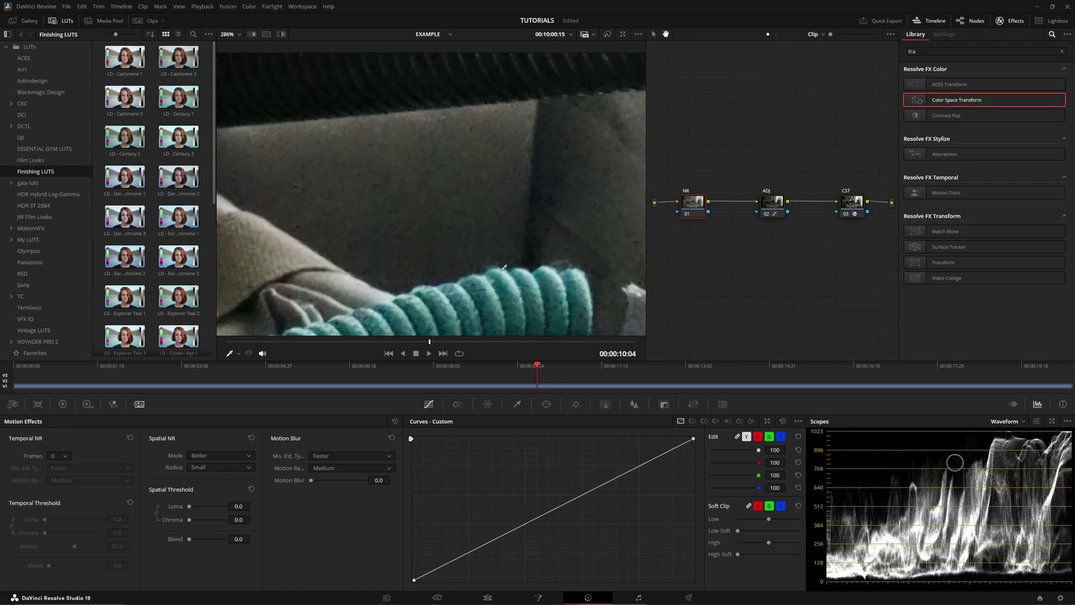
scroll(504, 267, down, 4)
scroll(466, 262, up, 5)
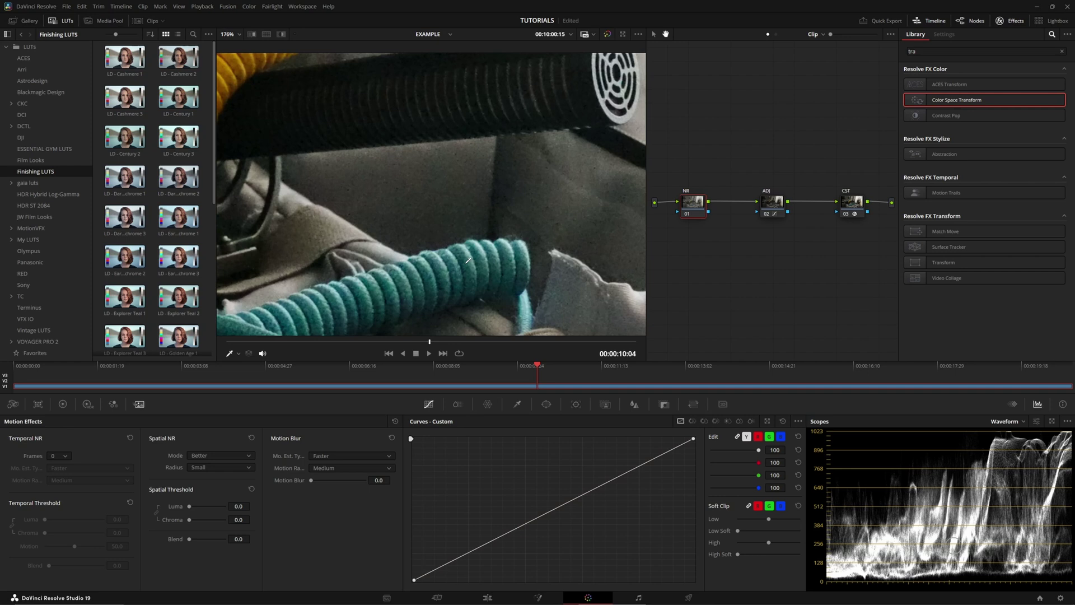
scroll(466, 263, down, 1)
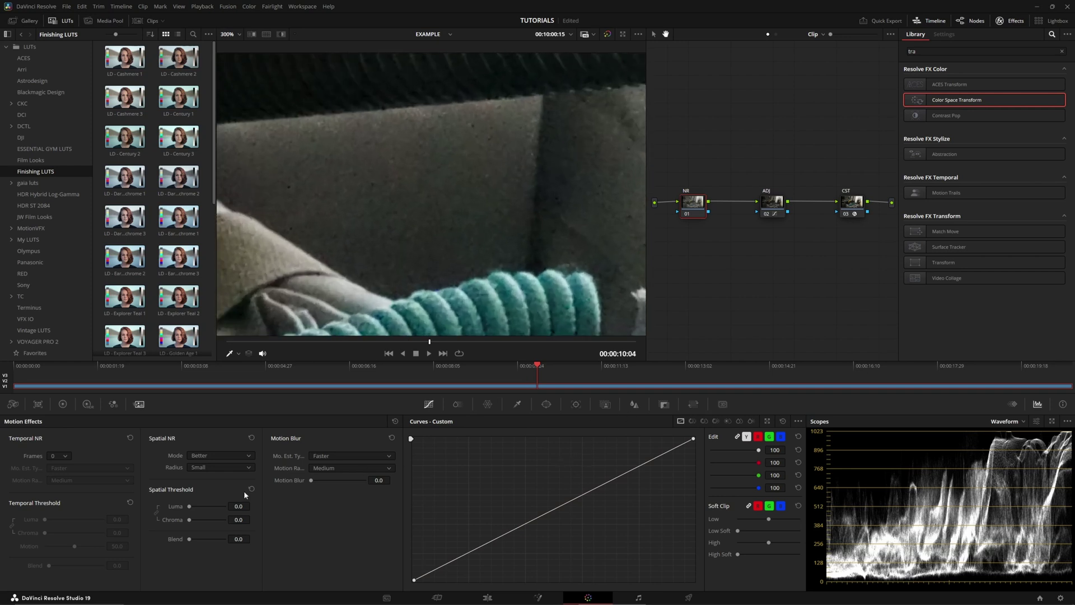
drag(189, 507, 212, 512)
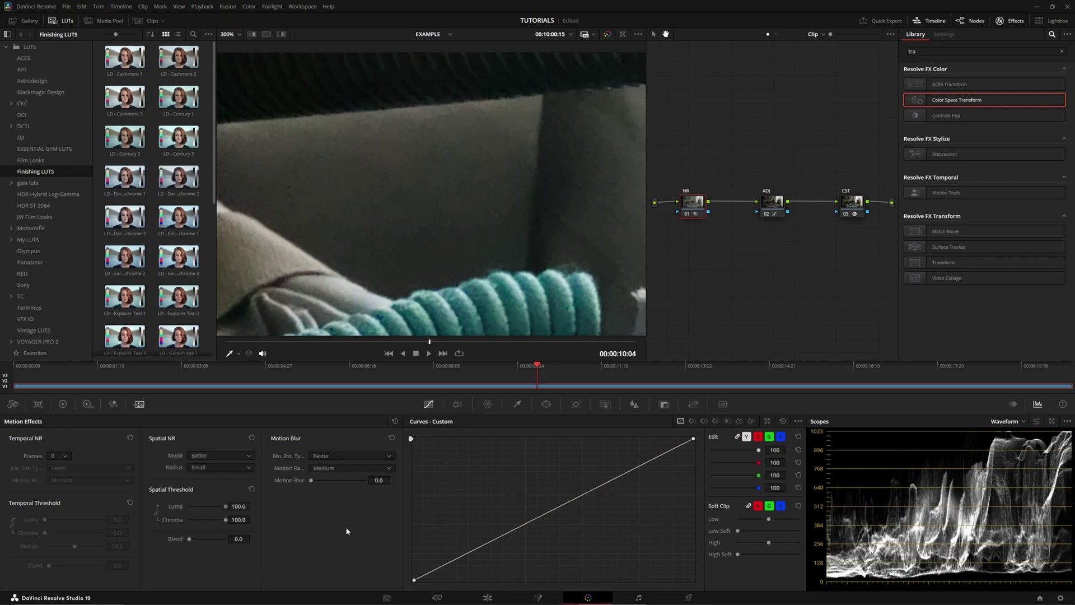
key(ctrl+z)
drag(189, 506, 208, 516)
click(238, 506)
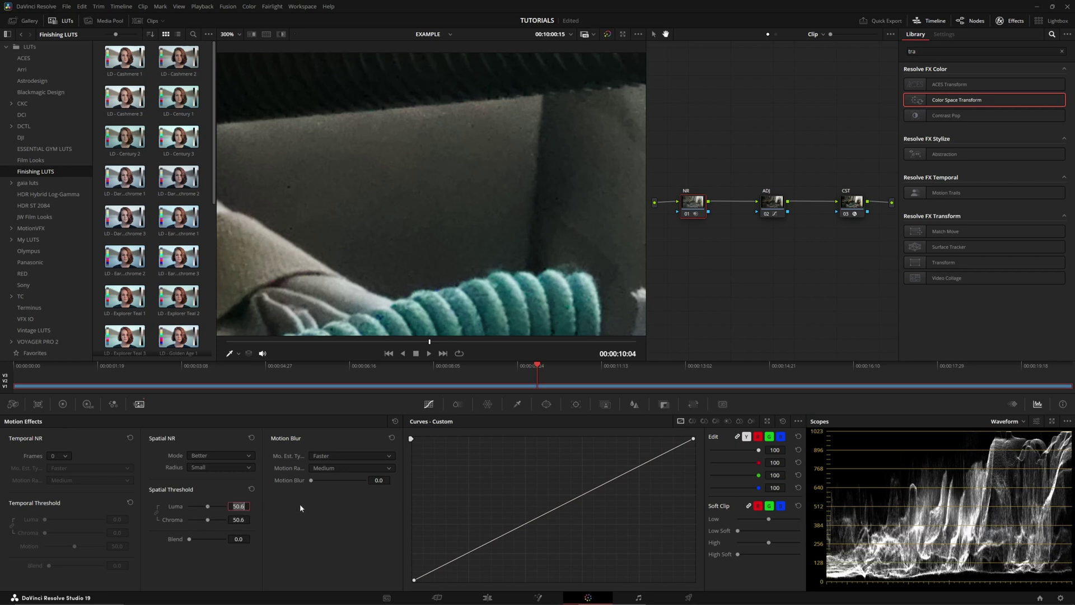
text(50)
key(Return)
- Play back the clip and scroll the panel to review the noise reduction
scroll(339, 304, down, 8)
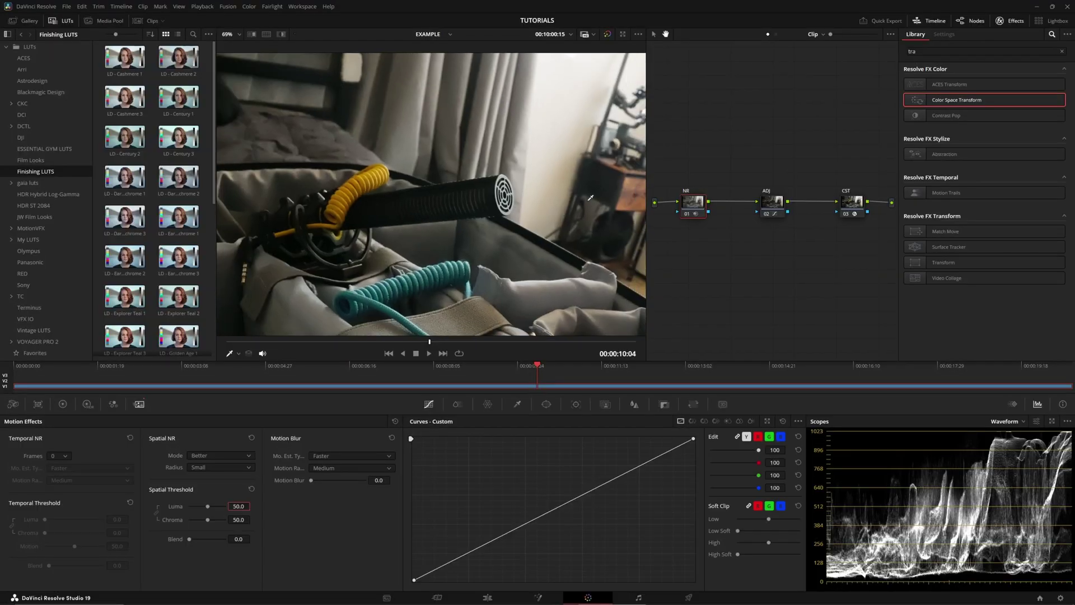
key(space)
scroll(456, 176, up, 5)
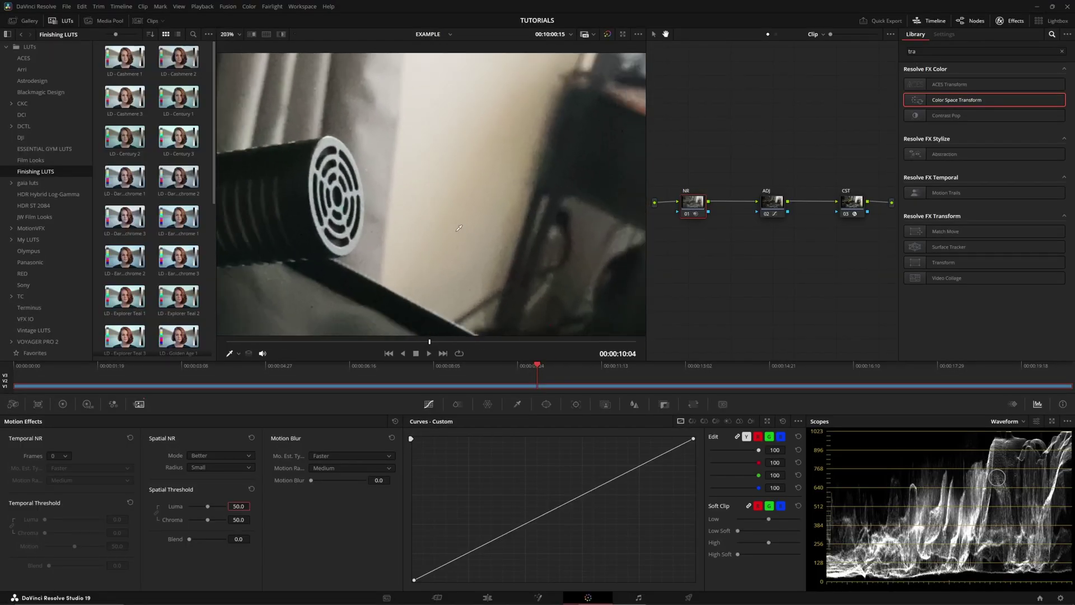
scroll(463, 235, up, 1)
scroll(465, 238, down, 4)
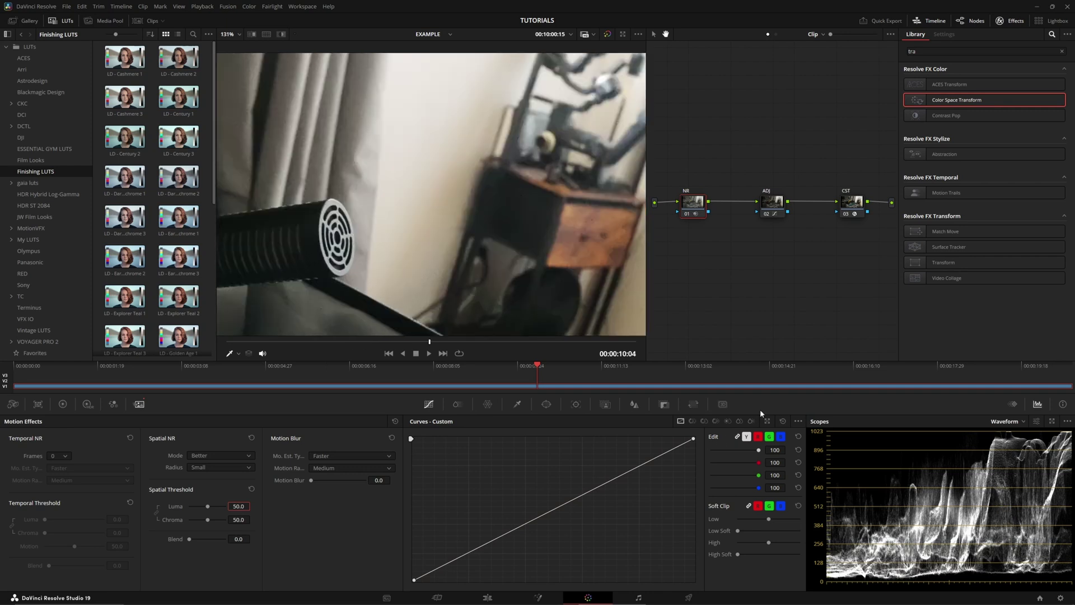
- Qualify the NR node by luminance only: Low 0.0, High 64.2, H.Soft 21.3
click(517, 404)
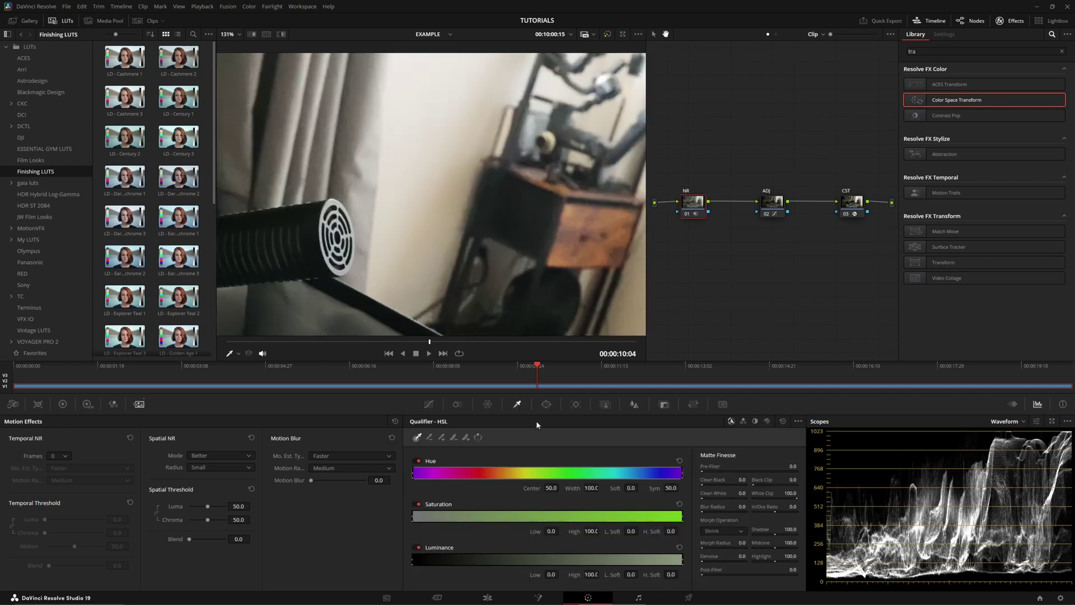
click(754, 421)
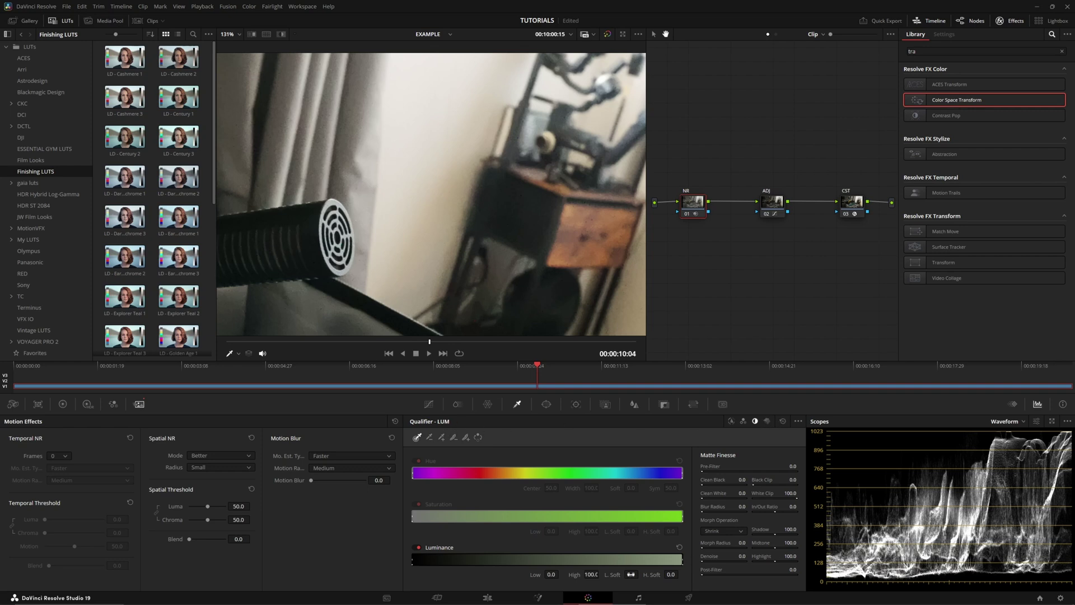
drag(670, 574, 698, 574)
drag(615, 560, 557, 561)
scroll(413, 287, down, 5)
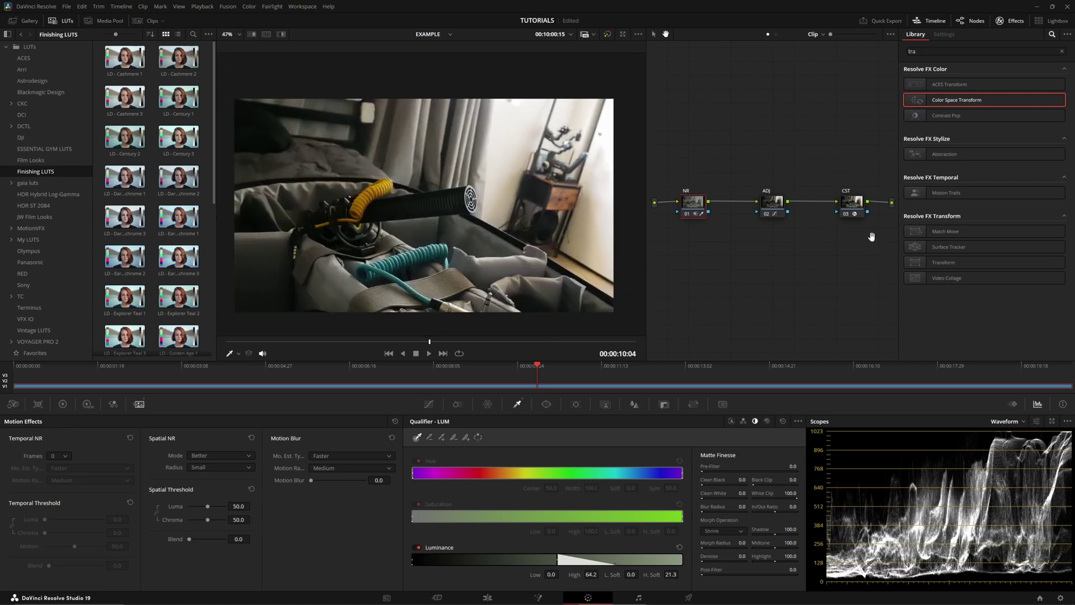
- Add node 04 after CST and apply the Film Grain effect to it
click(855, 205)
click(822, 247)
key(alt+o)
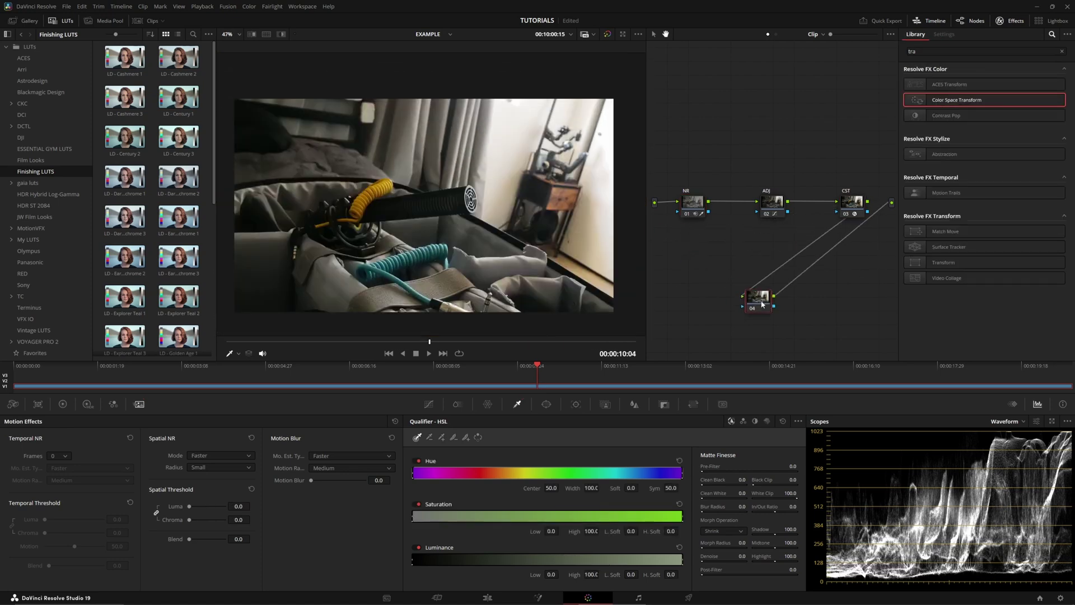
double_click(929, 51)
text(GRAIN)
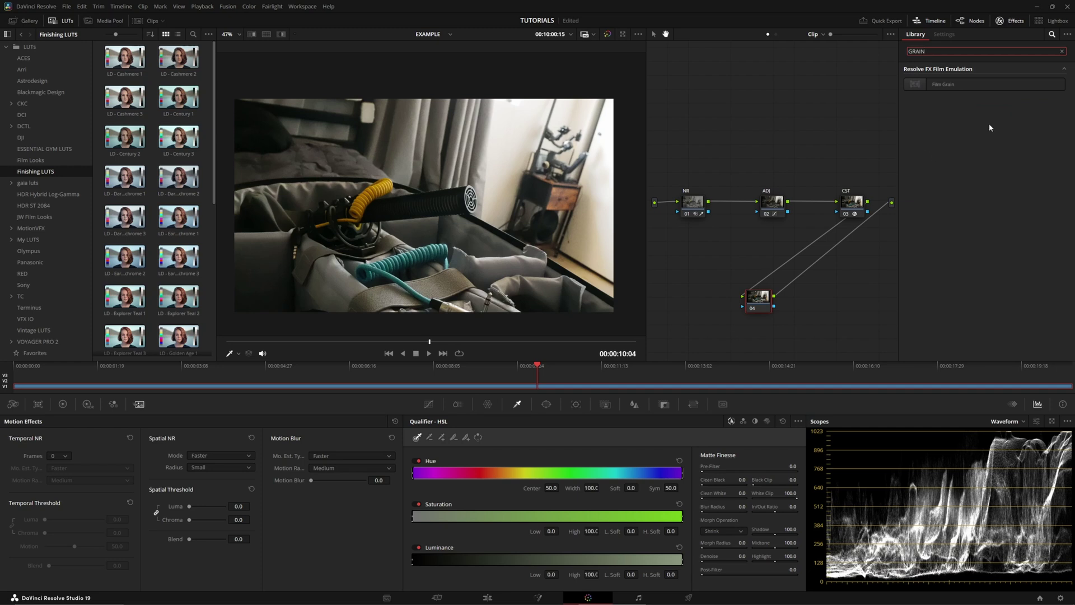
drag(943, 84, 758, 297)
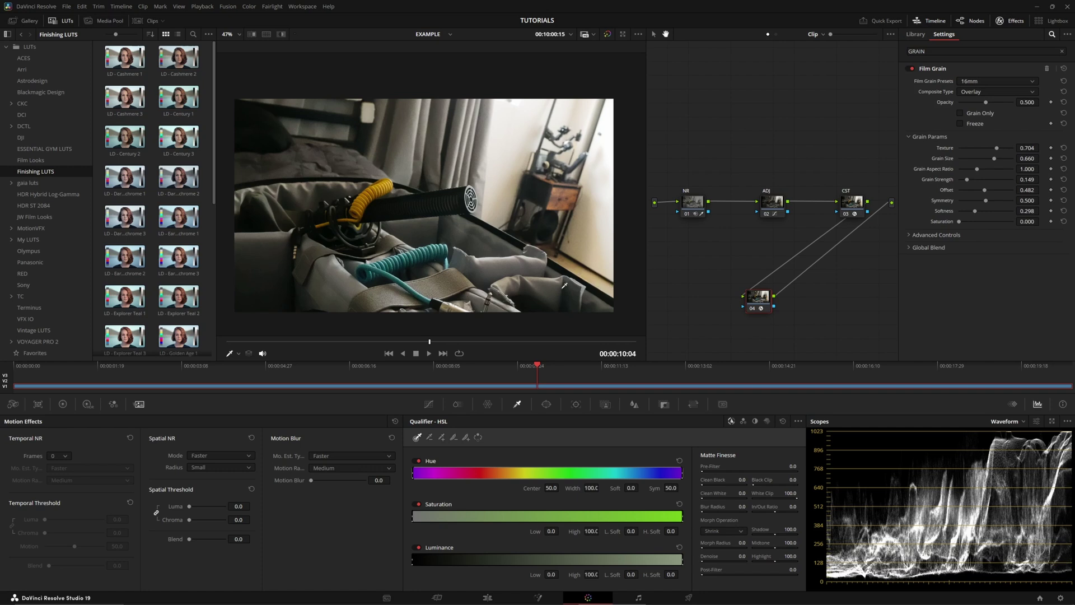
- Choose the 35mm grain preset, then set Opacity to 1.000 and Grain Strength to 0.233
click(988, 83)
scroll(978, 146, down, 3)
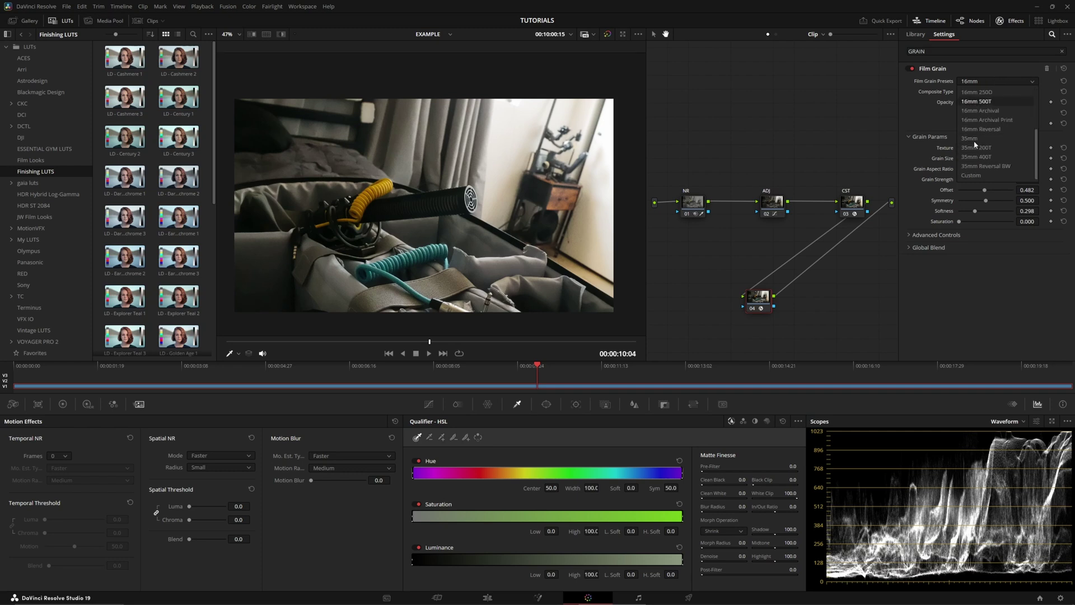
click(983, 101)
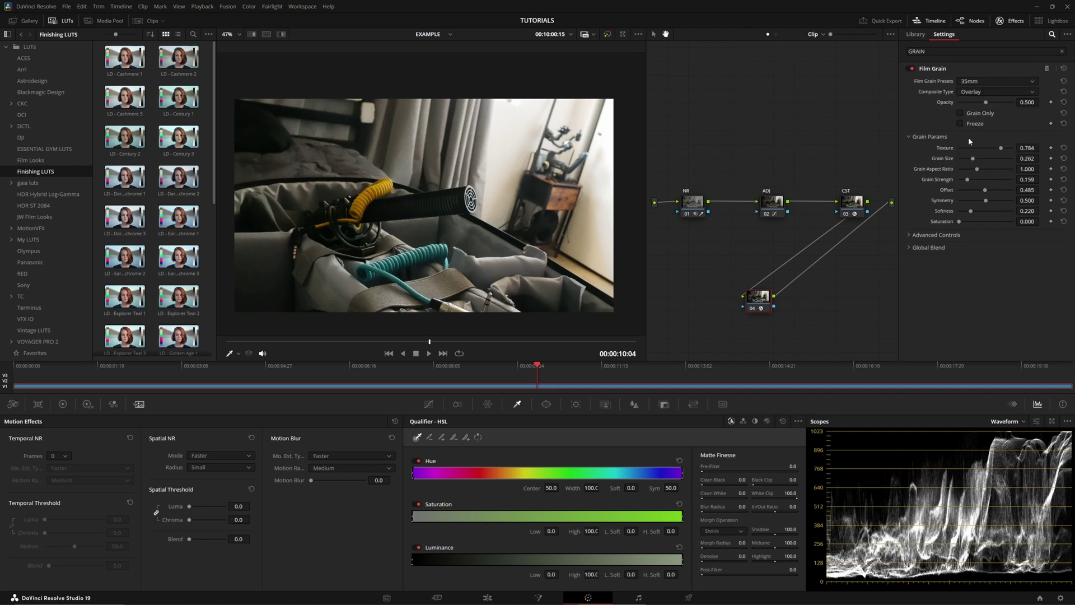
scroll(448, 207, up, 5)
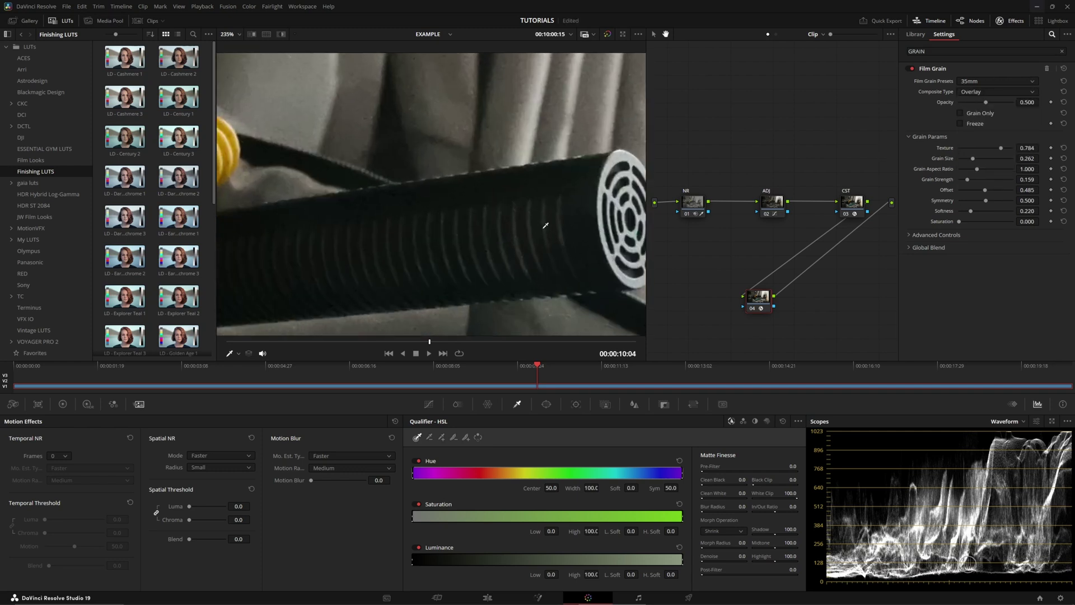
drag(985, 103, 1016, 102)
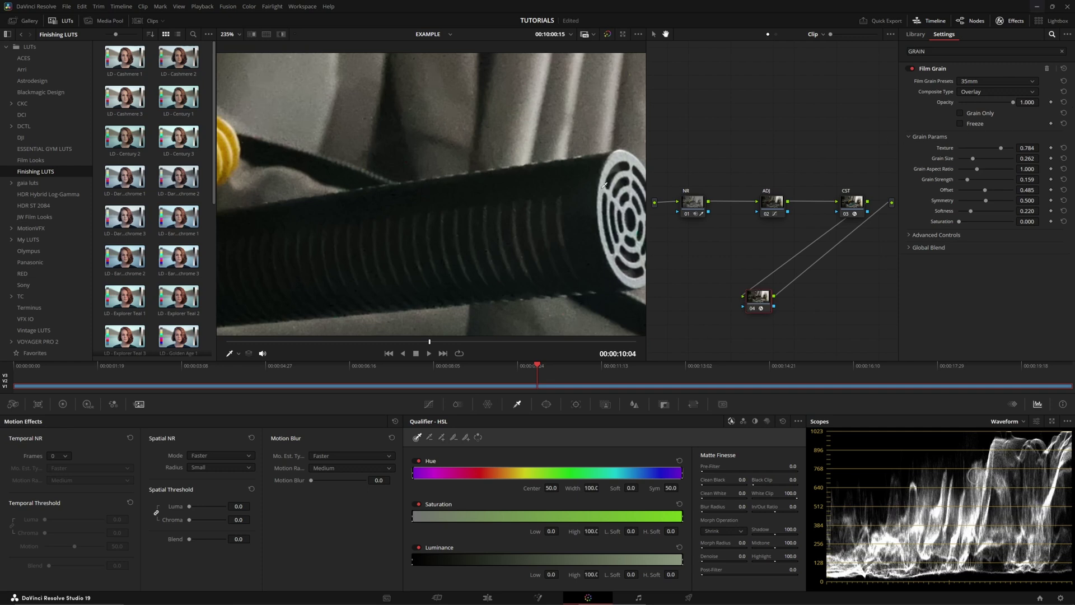
scroll(572, 208, up, 2)
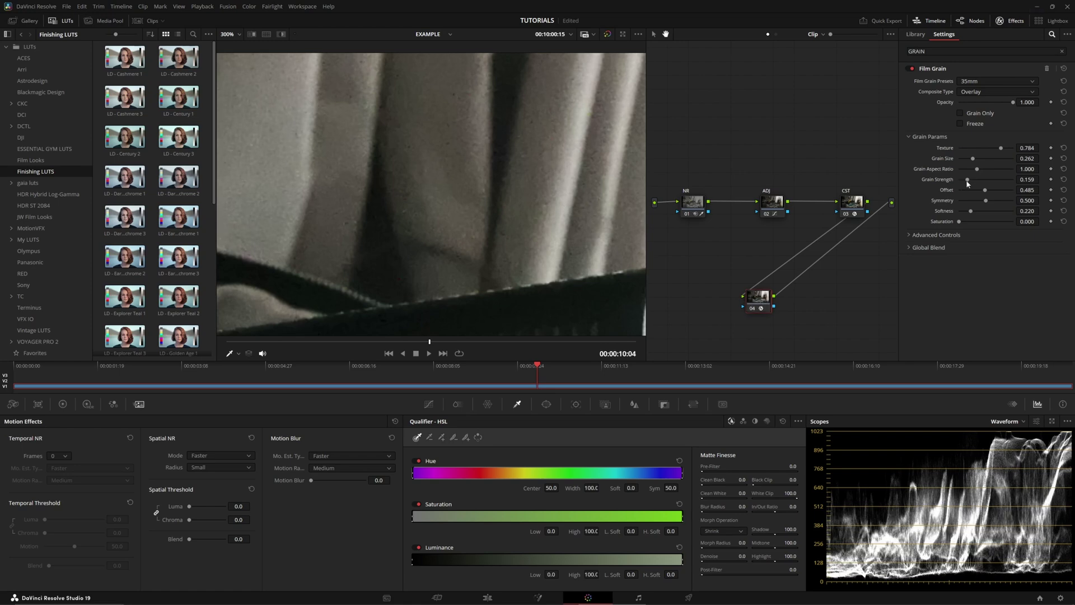
mouse_move(967, 179)
mouse_down()
mouse_move(1013, 186)
mouse_move(994, 180)
mouse_move(1001, 157)
mouse_move(986, 180)
mouse_move(961, 182)
mouse_up()
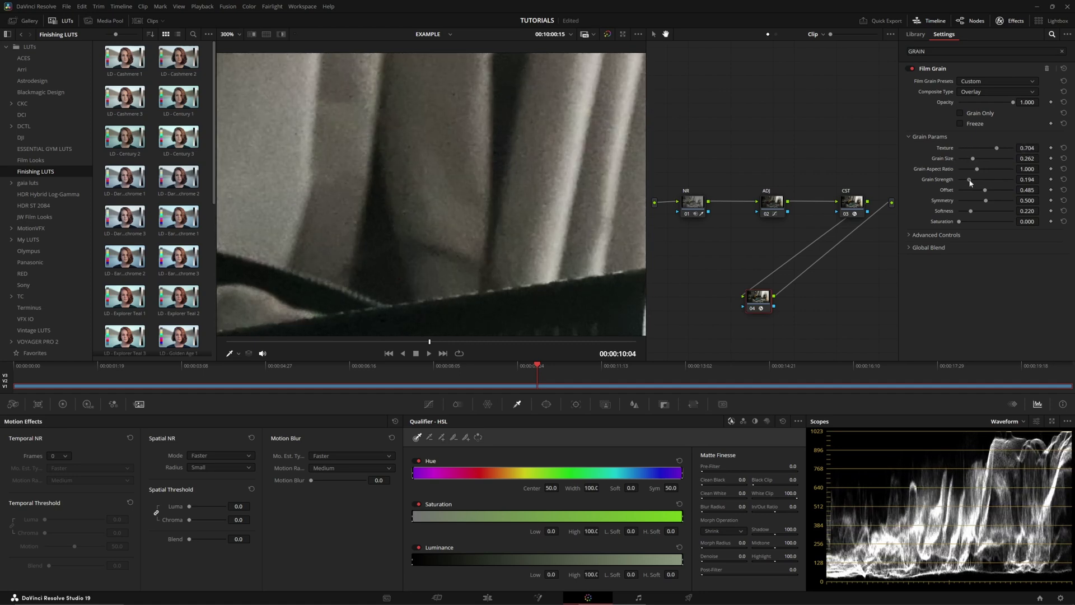
drag(961, 182, 972, 181)
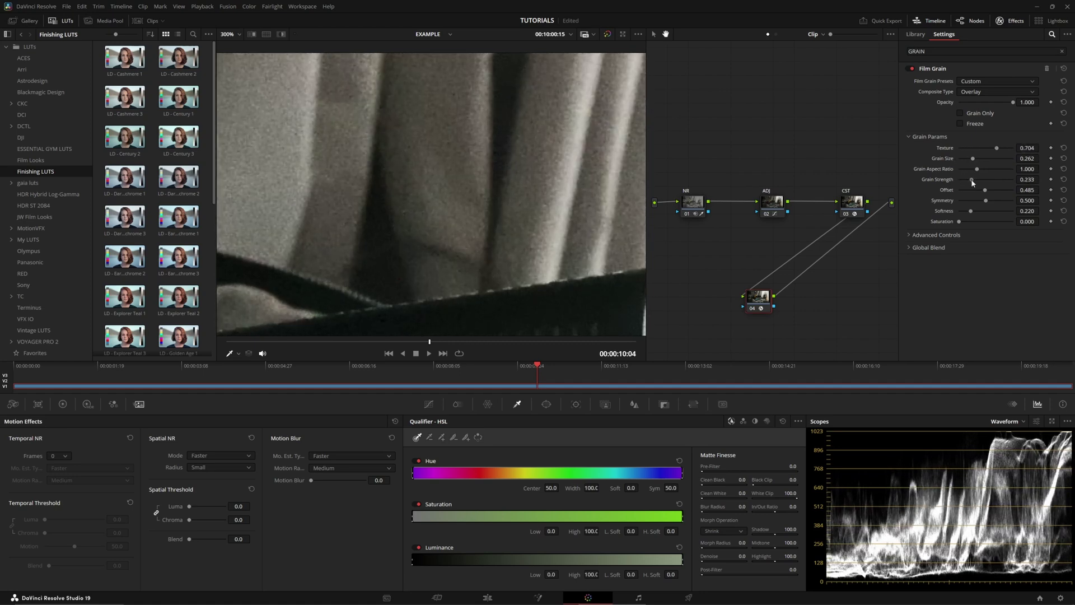
scroll(478, 220, down, 10)
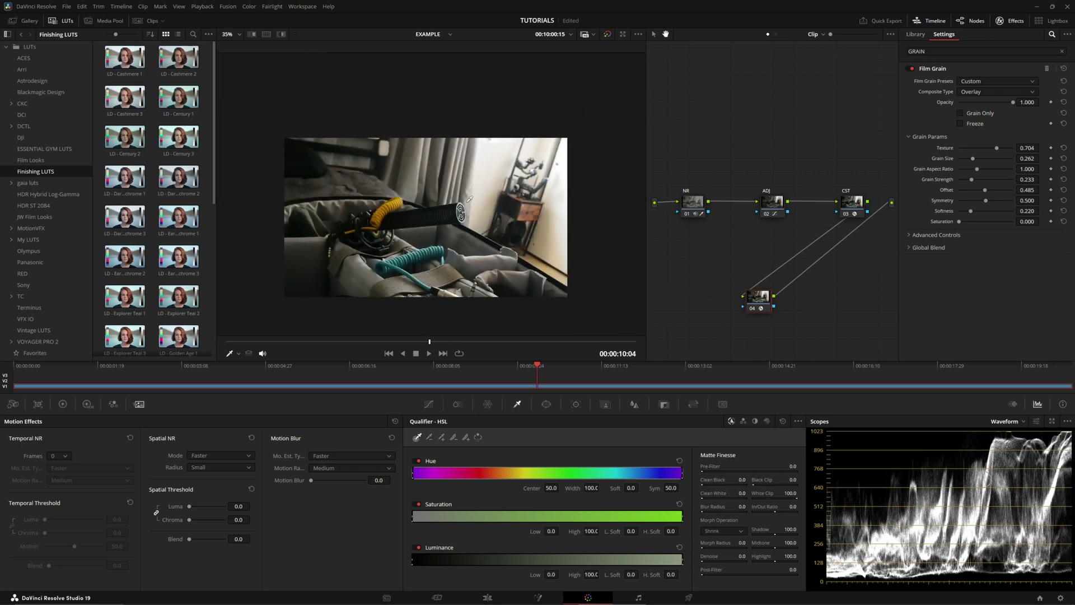
key(space)
scroll(478, 220, up, 3)
scroll(396, 308, down, 1)
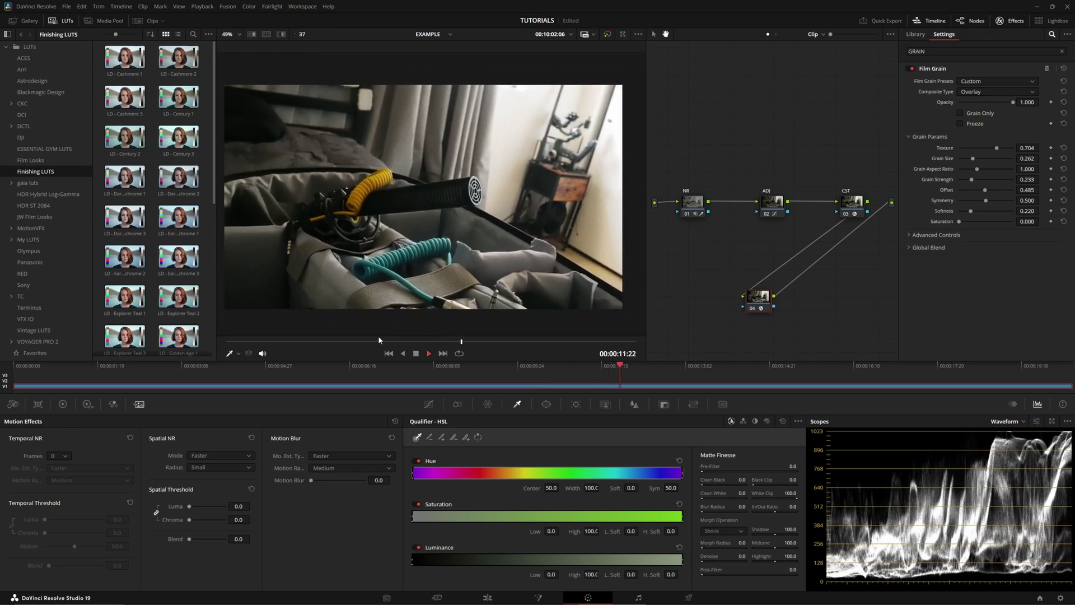
key(space)
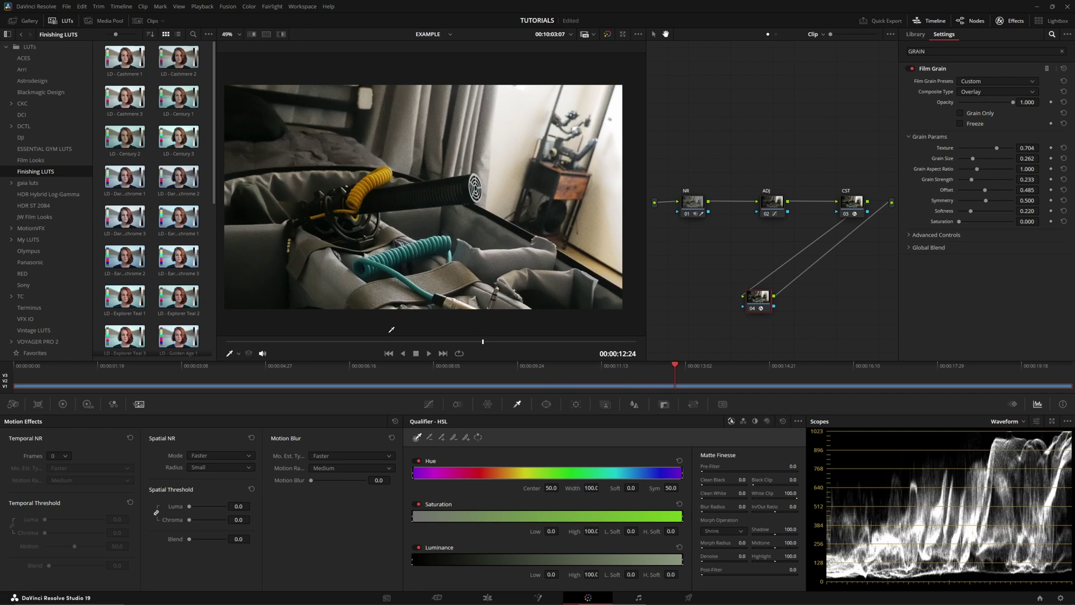
click(607, 35)
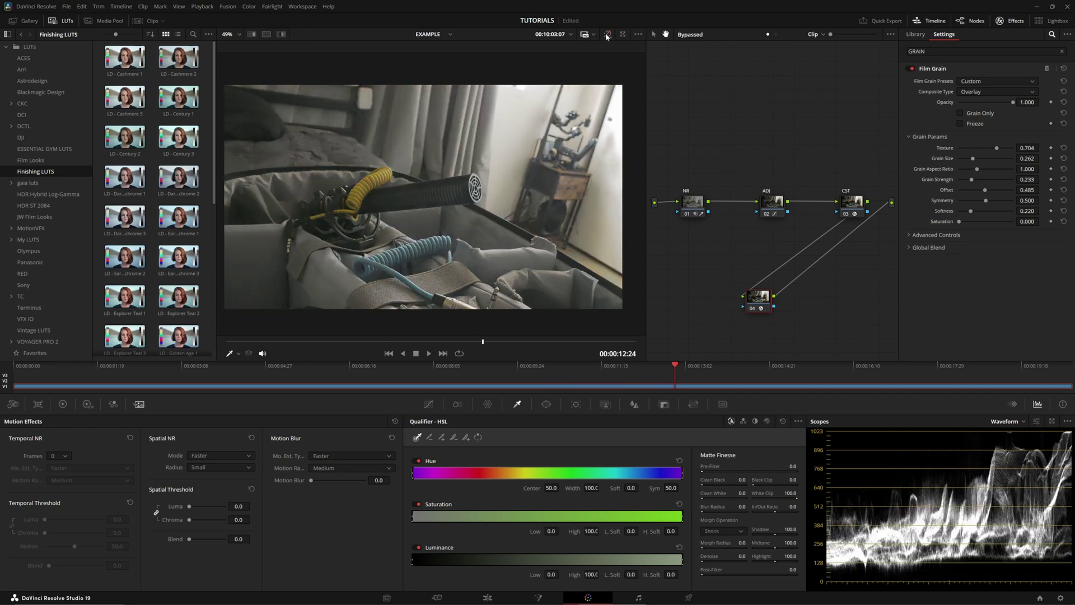
scroll(545, 144, up, 10)
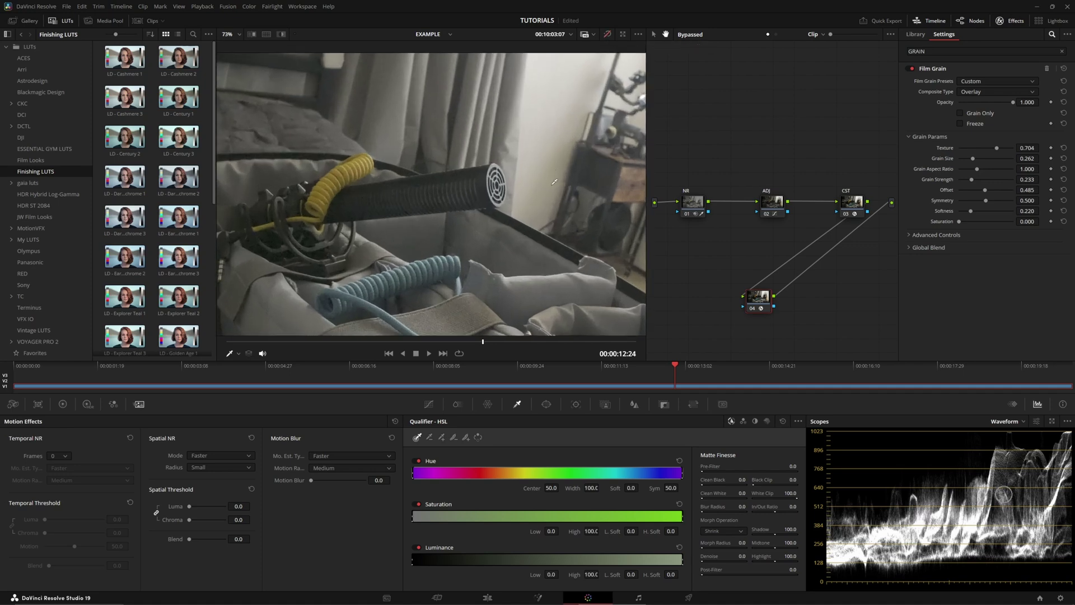
scroll(545, 144, down, 10)
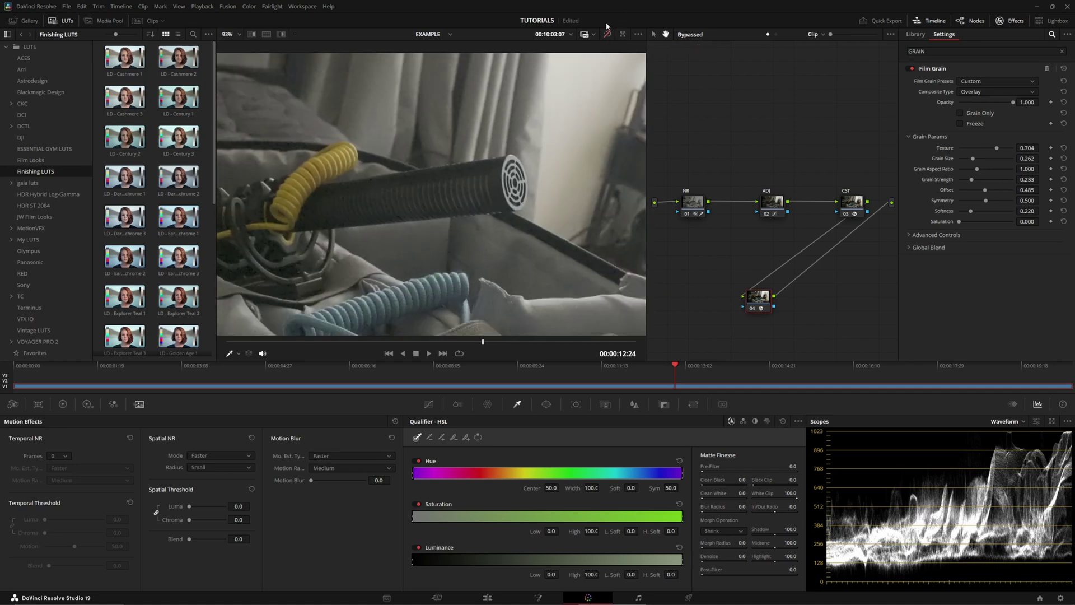
key(shift+d)
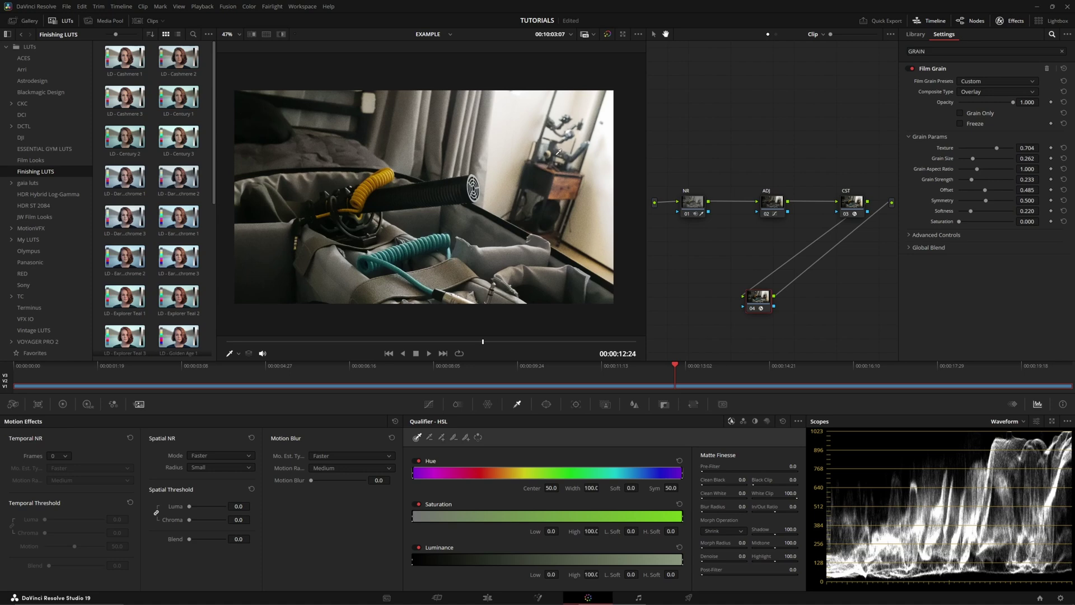
- Key node 04's grain by luminance only on darker tones: High 27.4, H.Soft 51.4
scroll(442, 195, up, 6)
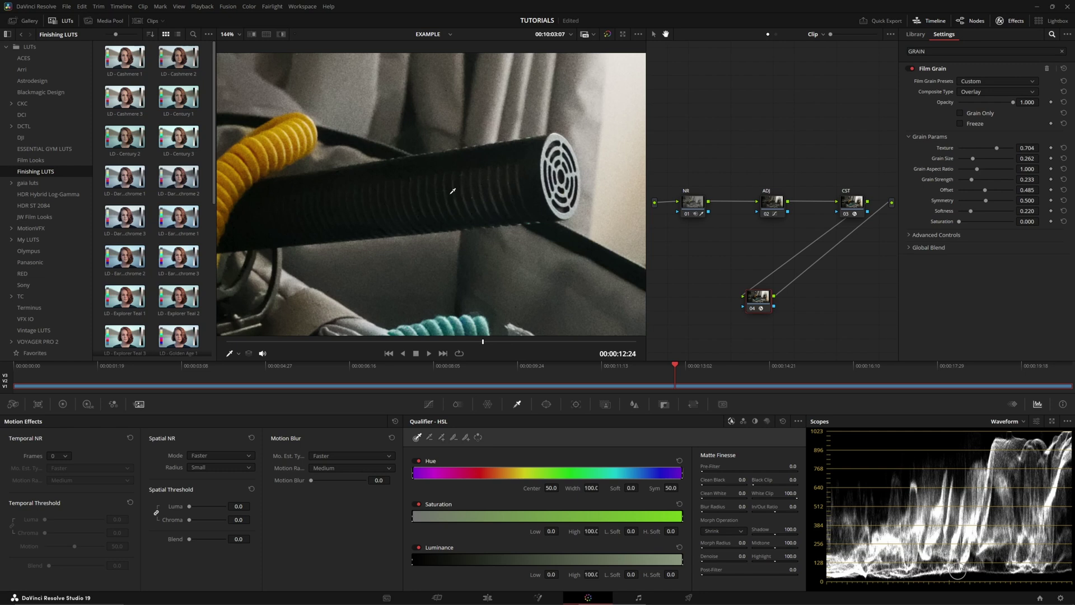
click(694, 202)
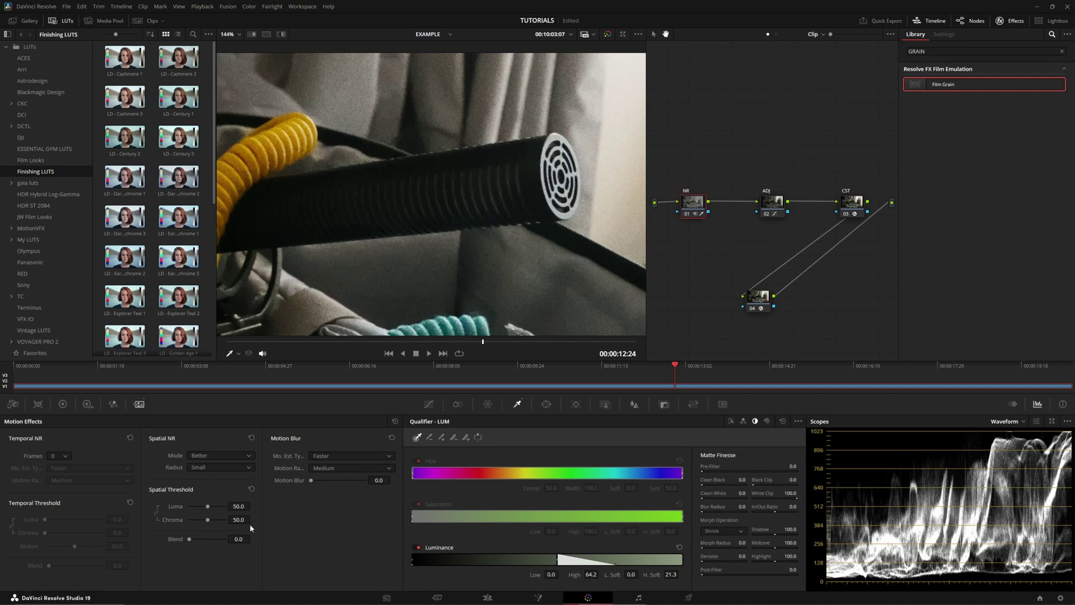
scroll(431, 224, down, 5)
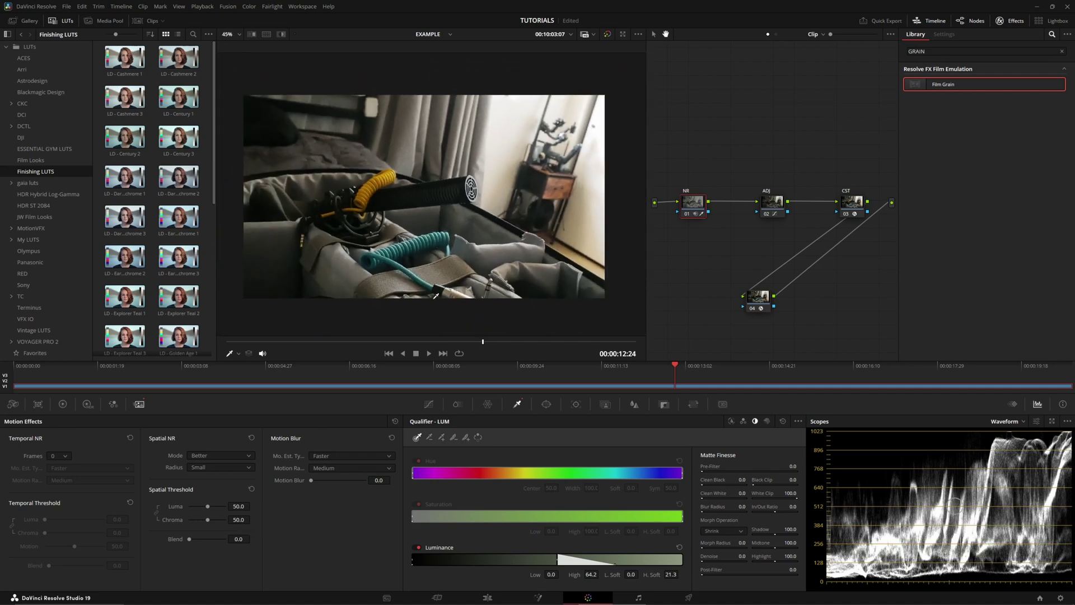
click(755, 421)
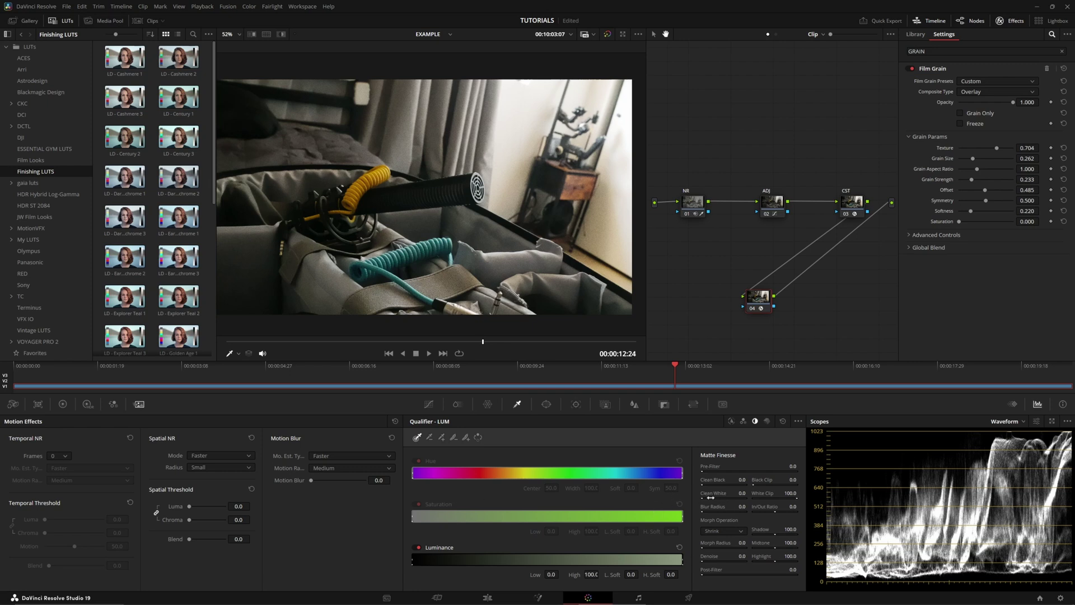
drag(631, 574, 482, 558)
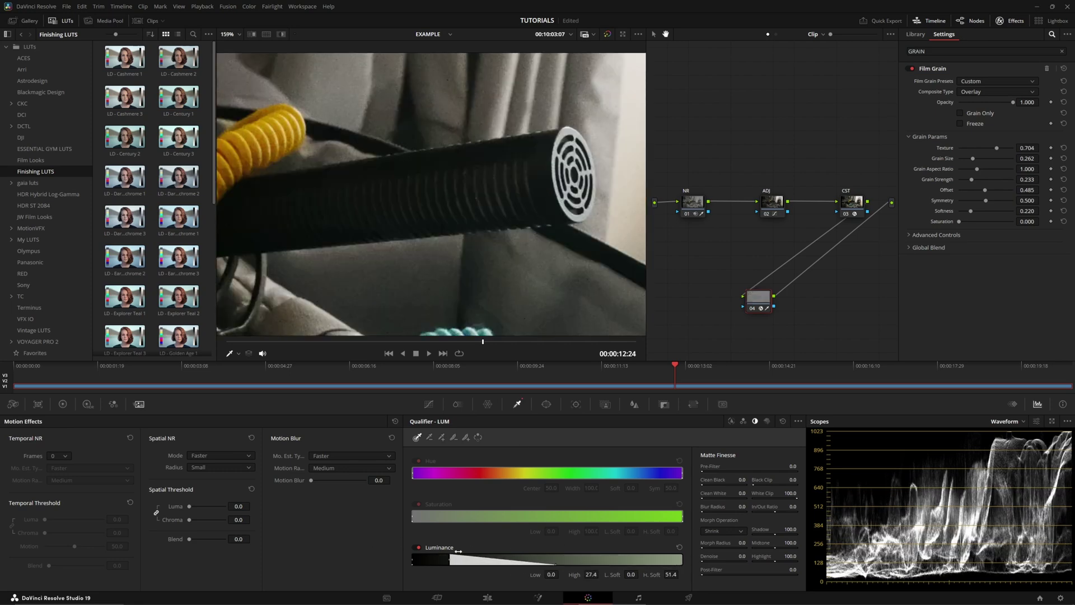
- Raise the grain key's Luminance High to 86.3, keeping H.Soft at 51.4
drag(481, 558, 577, 559)
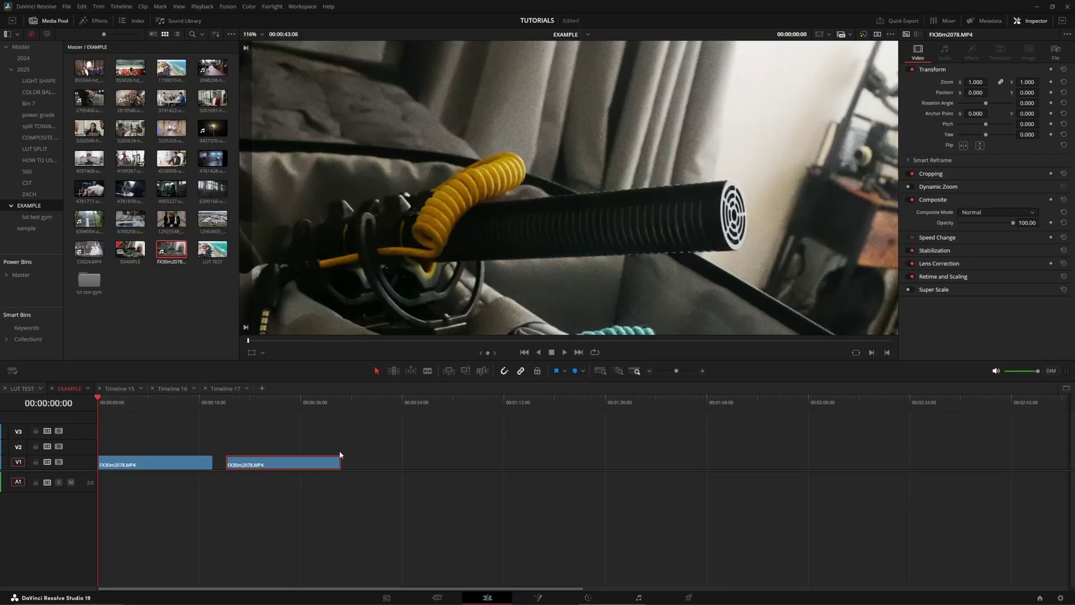
- Save the NR node as a shared node on the Color page
scroll(302, 452, down, 3)
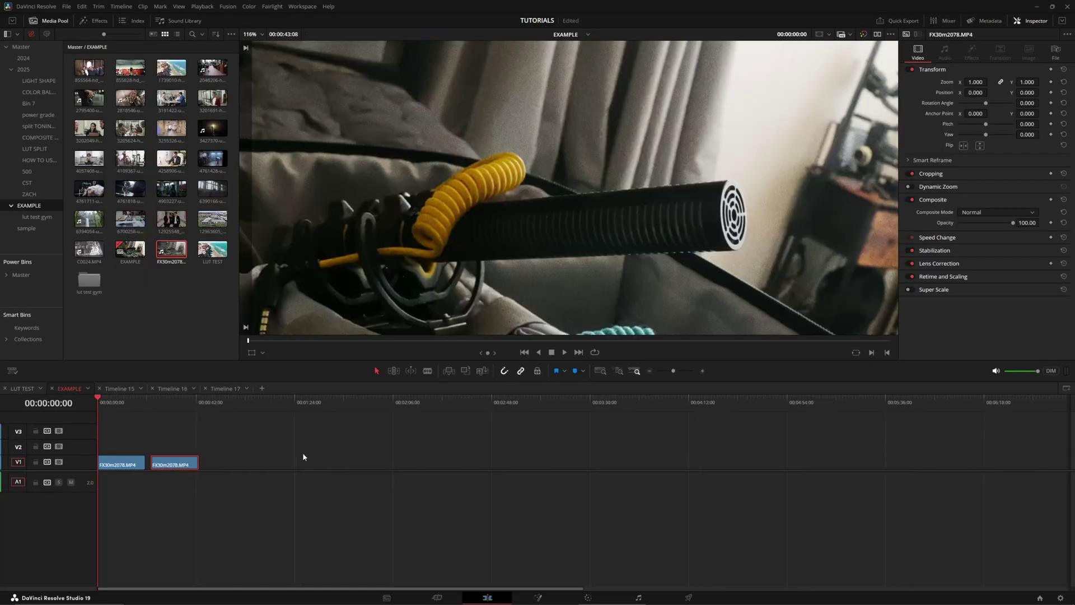
scroll(303, 452, up, 3)
click(579, 597)
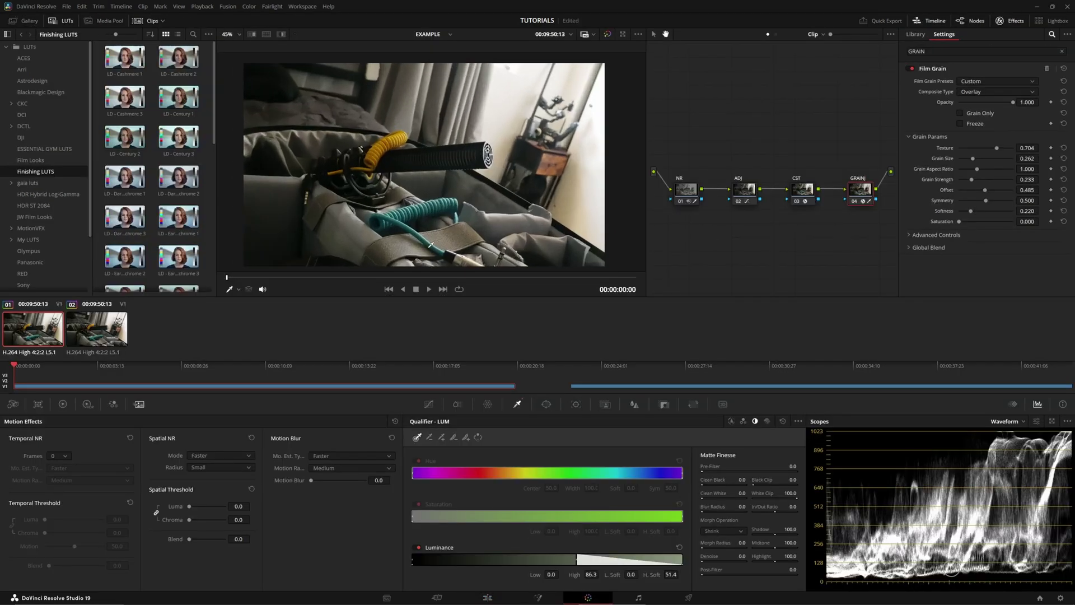
click(693, 190)
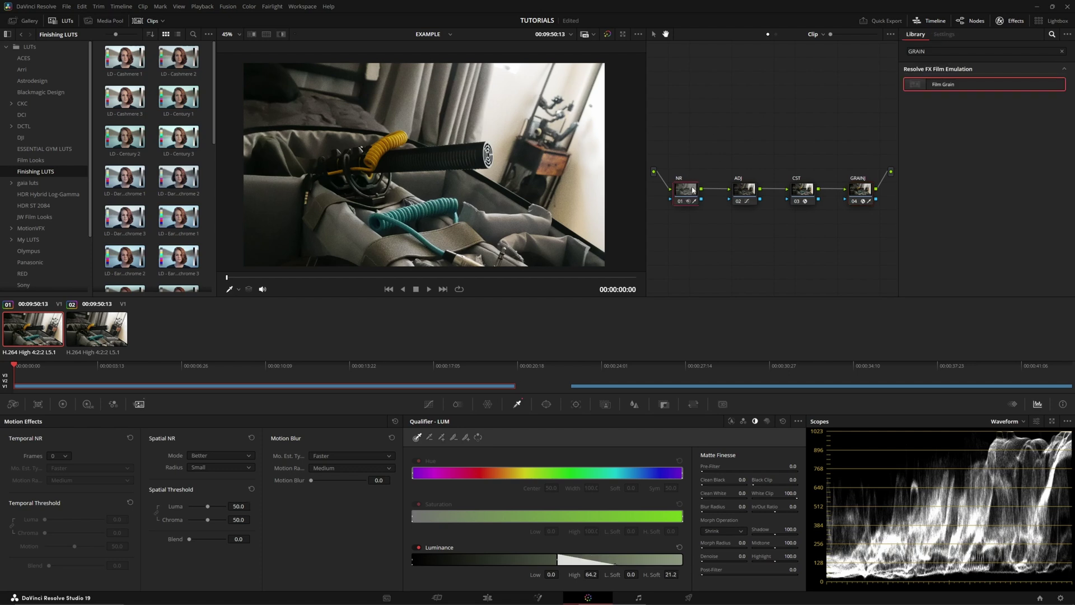
right_click(689, 194)
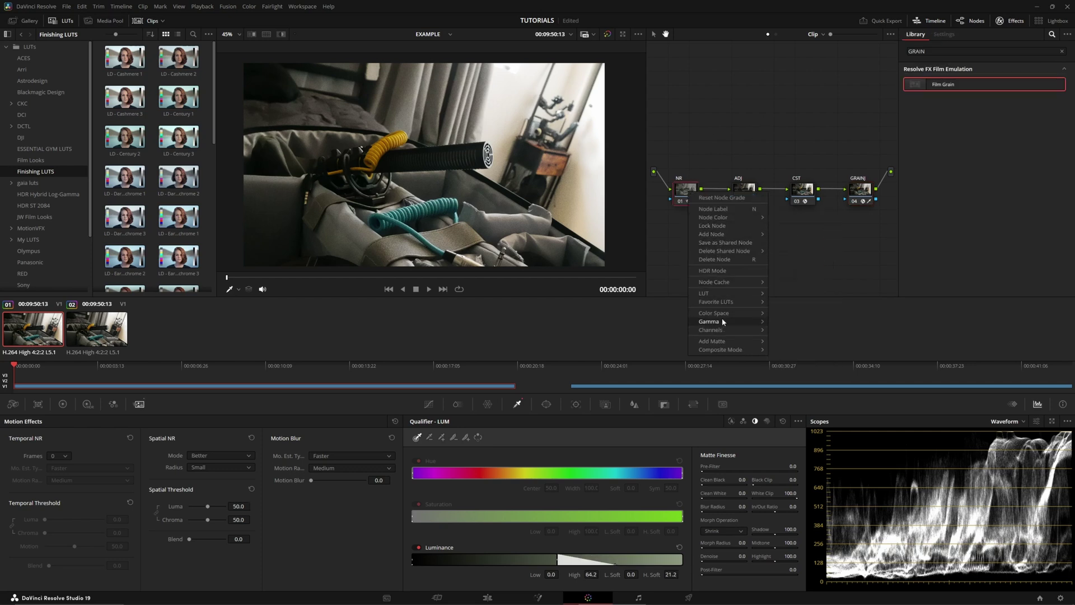
click(727, 243)
- Give the second clip the same grade as the first clip
ctrl+click(98, 334)
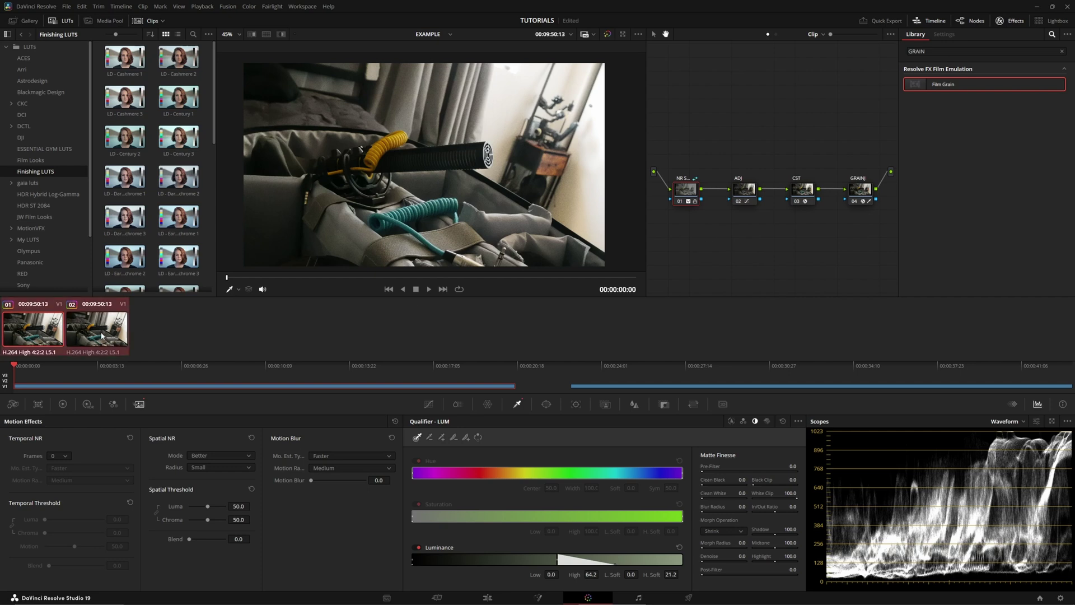
right_click(98, 334)
key(Escape)
click(98, 334)
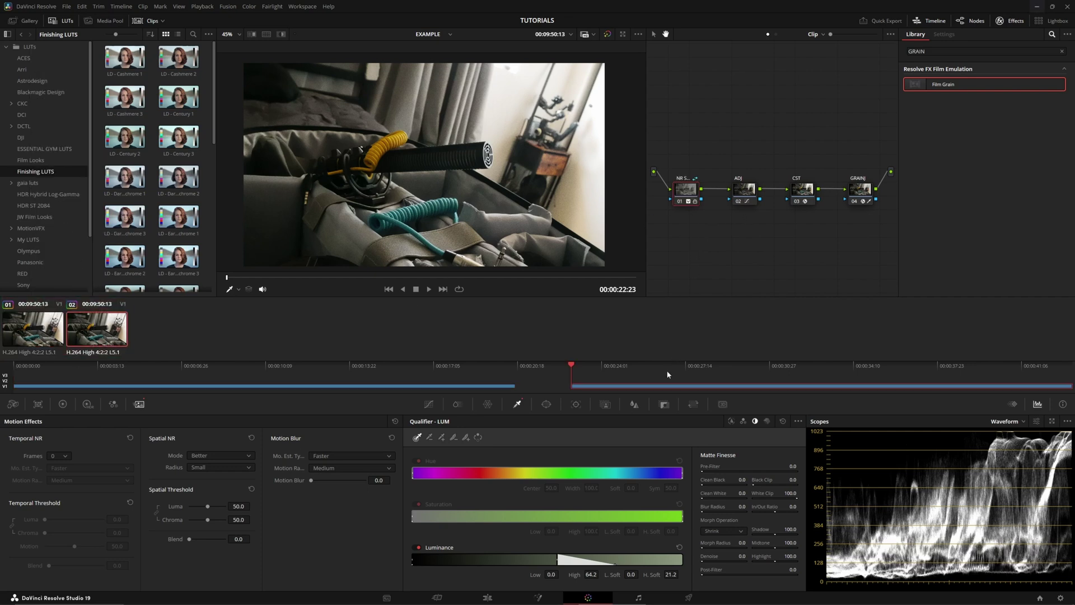
- Switch back and forth between the two clips to compare, ending on the first clip
key(Up)
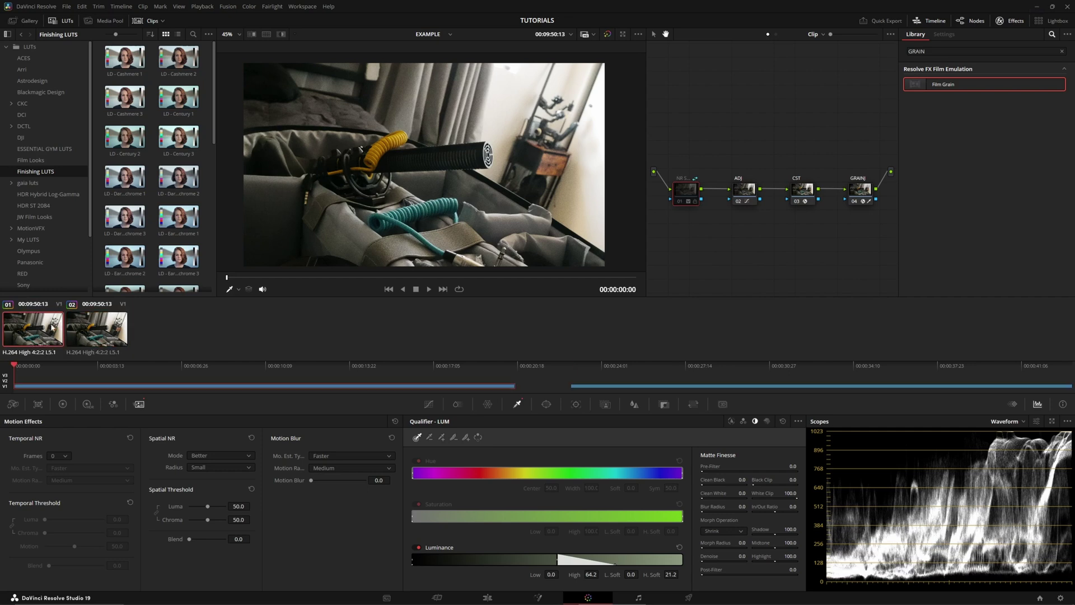
key(Down)
key(Up)
key(Down)
key(Up)
key(Down)
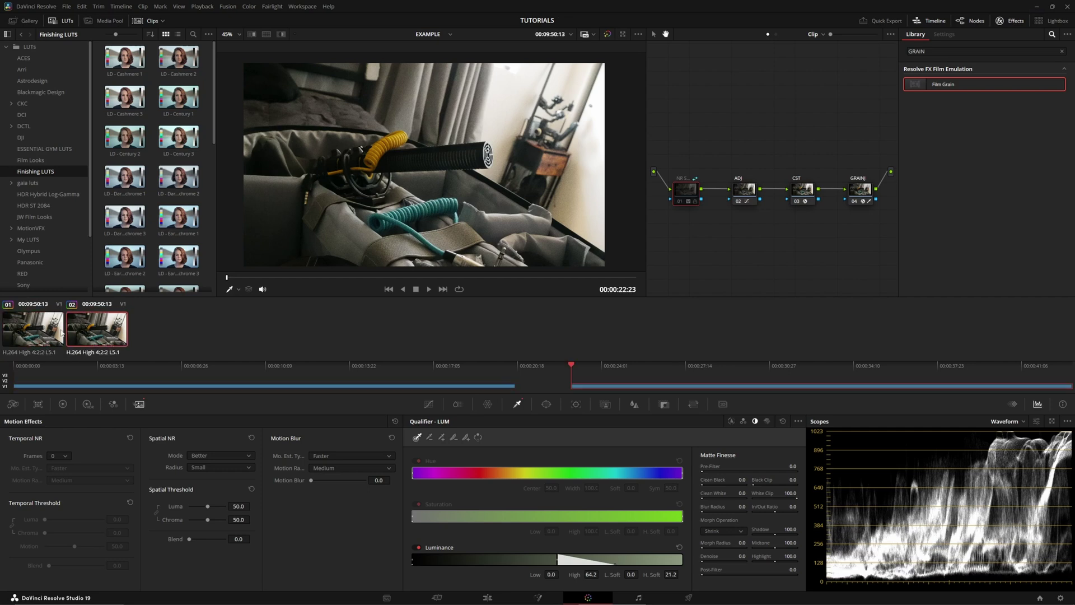
key(Up)
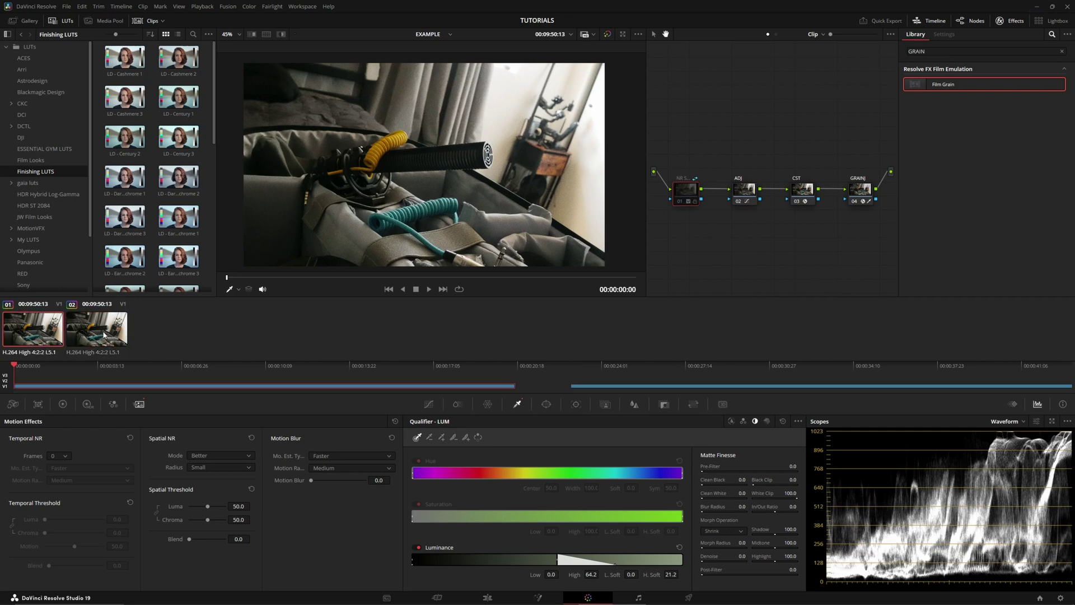
key(Down)
key(Up)
- Toggle the shared NR node with Ctrl+D to compare, finishing with it enabled
key(ctrl+d)
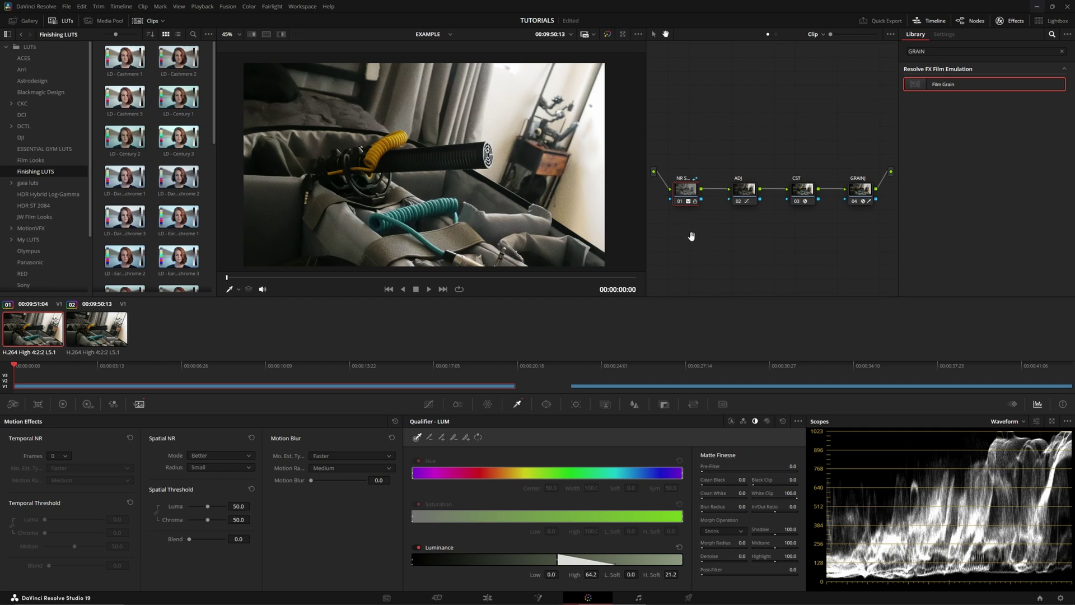
key(ctrl+d)
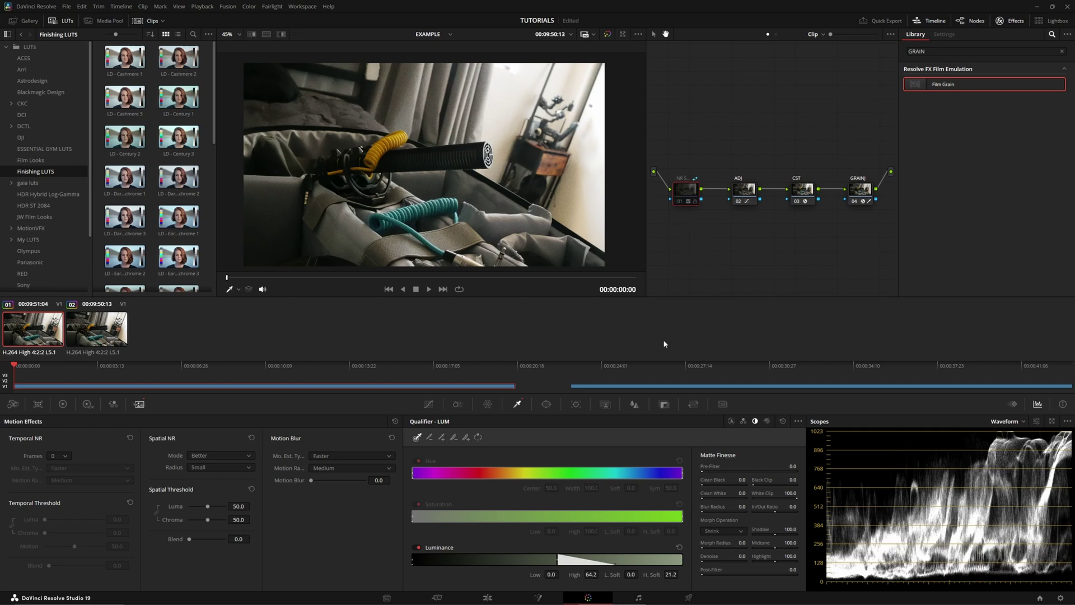
key(ctrl+d)
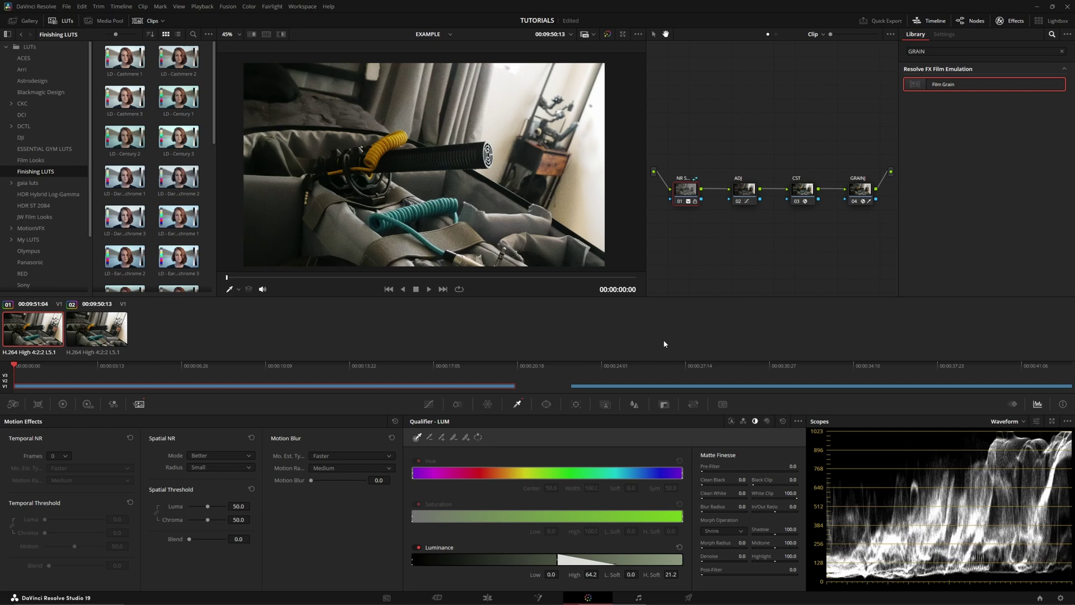